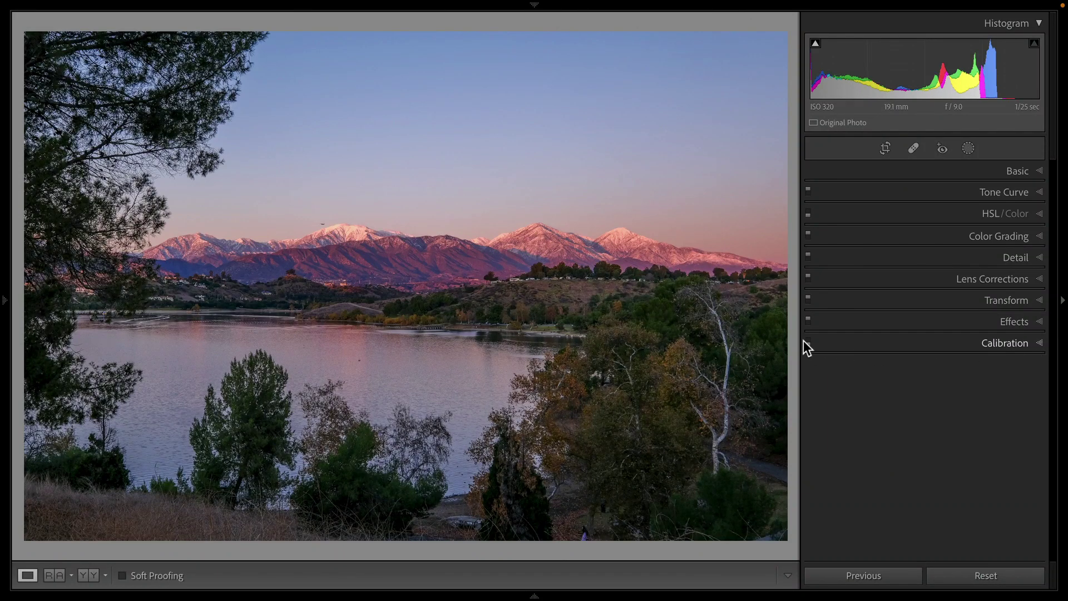
# Toggle the lake sunset's Calibration adjustments off and on to compare, leaving them on
pyautogui.click(809, 341)
pyautogui.click(810, 341)
pyautogui.click(809, 341)
pyautogui.click(809, 342)
pyautogui.click(809, 342)
# Open the colour wheel image and expand Calibration, showing every primary at 0
pyautogui.moveTo(910, 599)
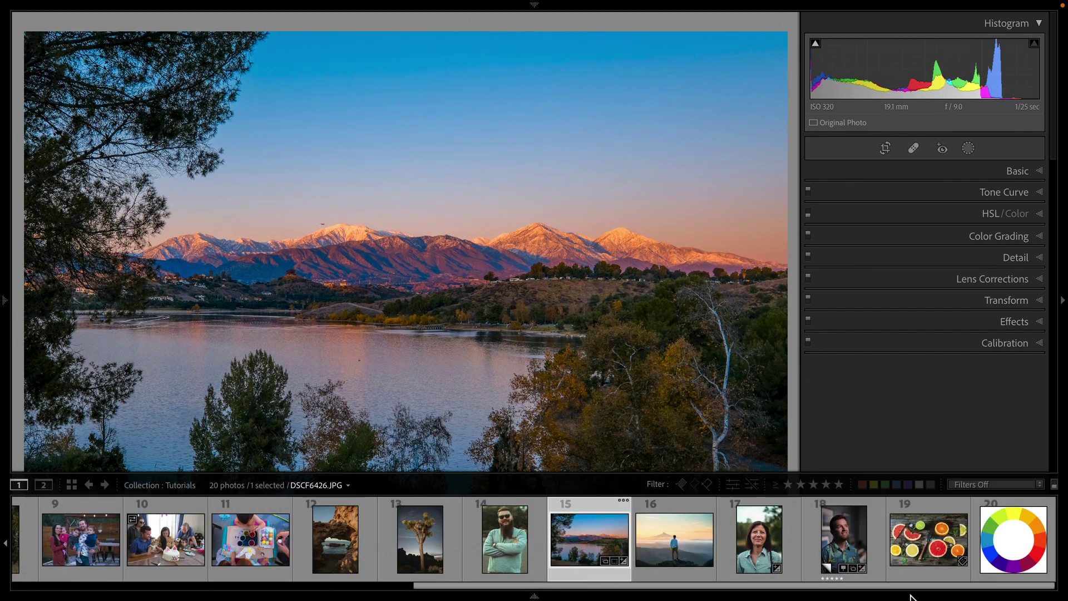
pyautogui.click(1019, 543)
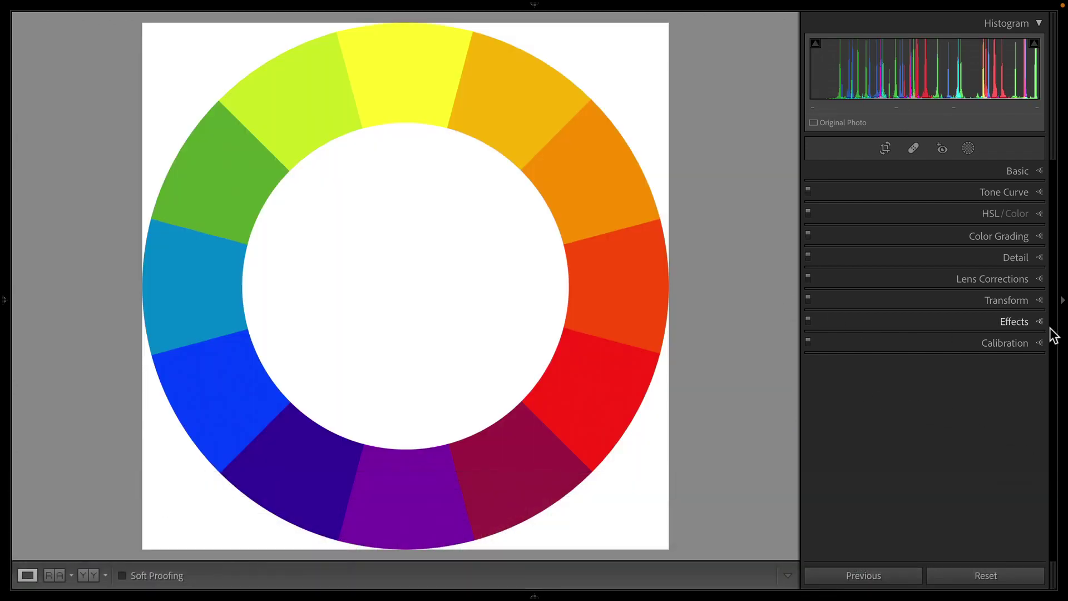
pyautogui.click(1027, 344)
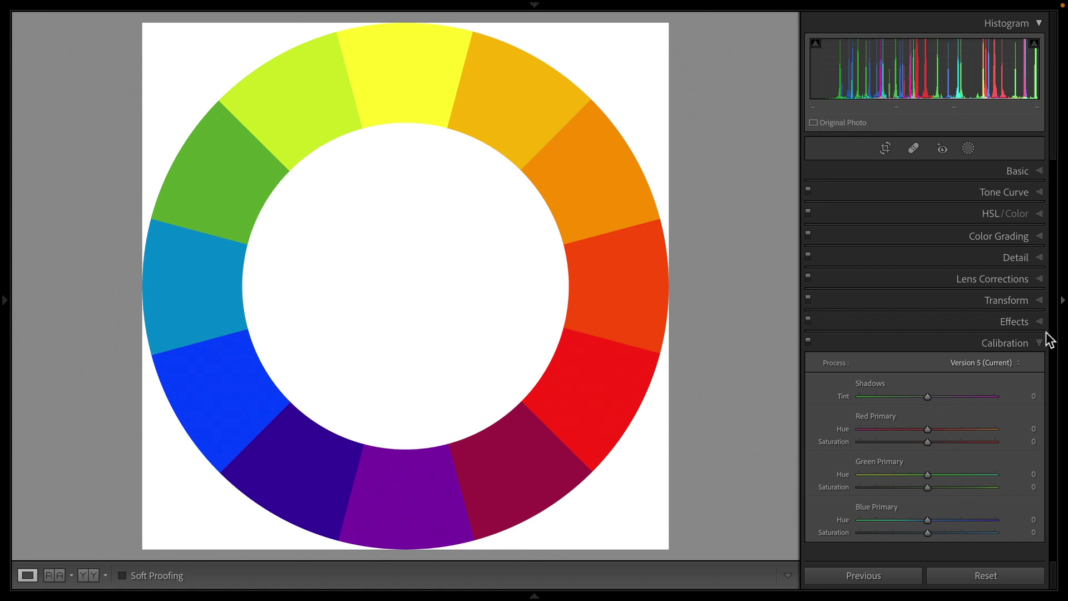
pyautogui.click(1040, 212)
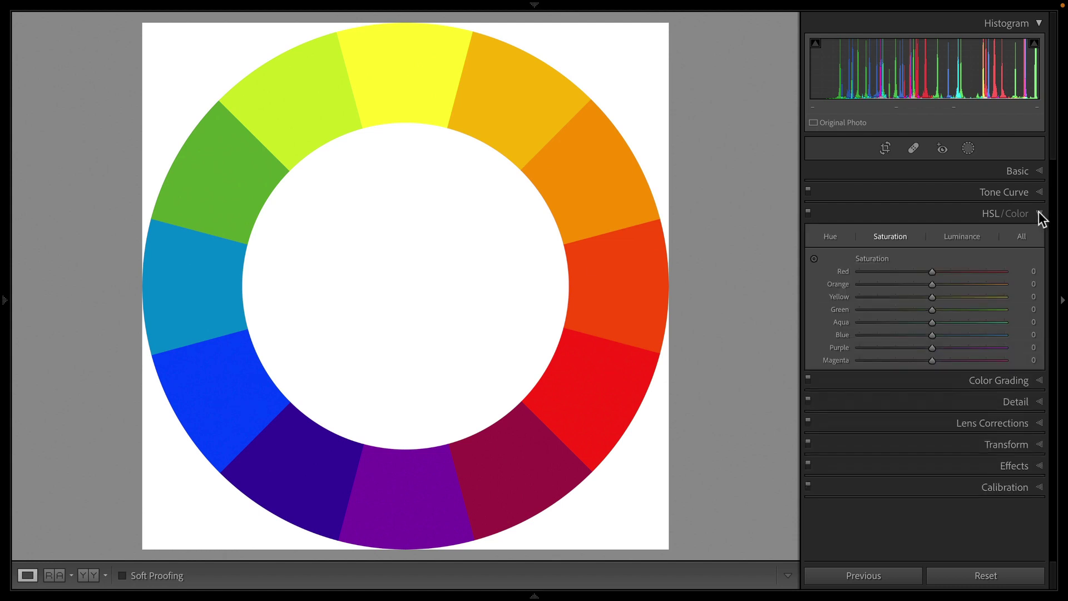
pyautogui.click(1039, 213)
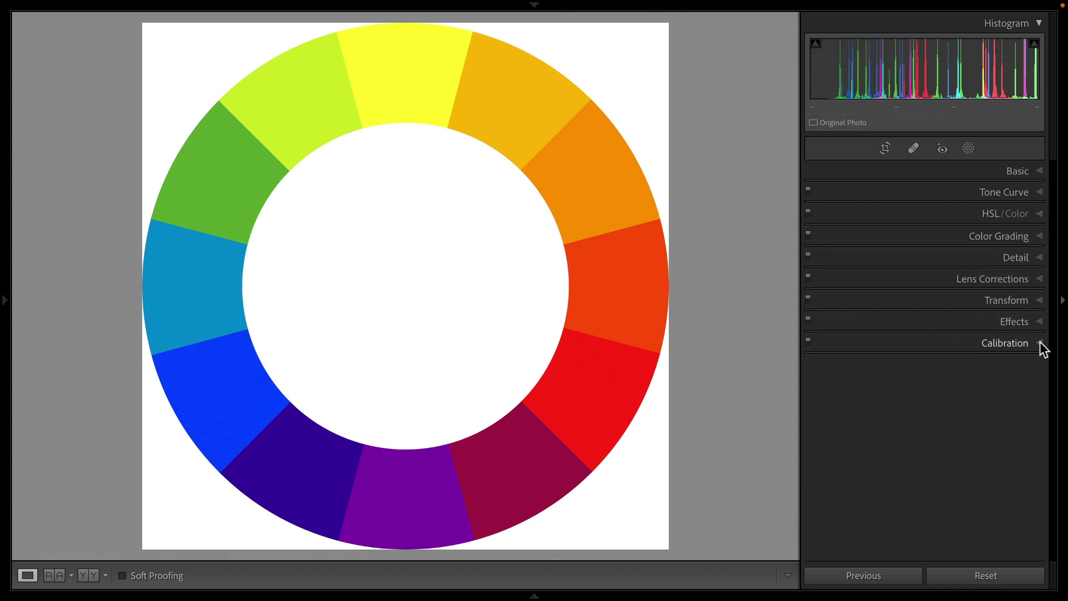
pyautogui.click(1041, 341)
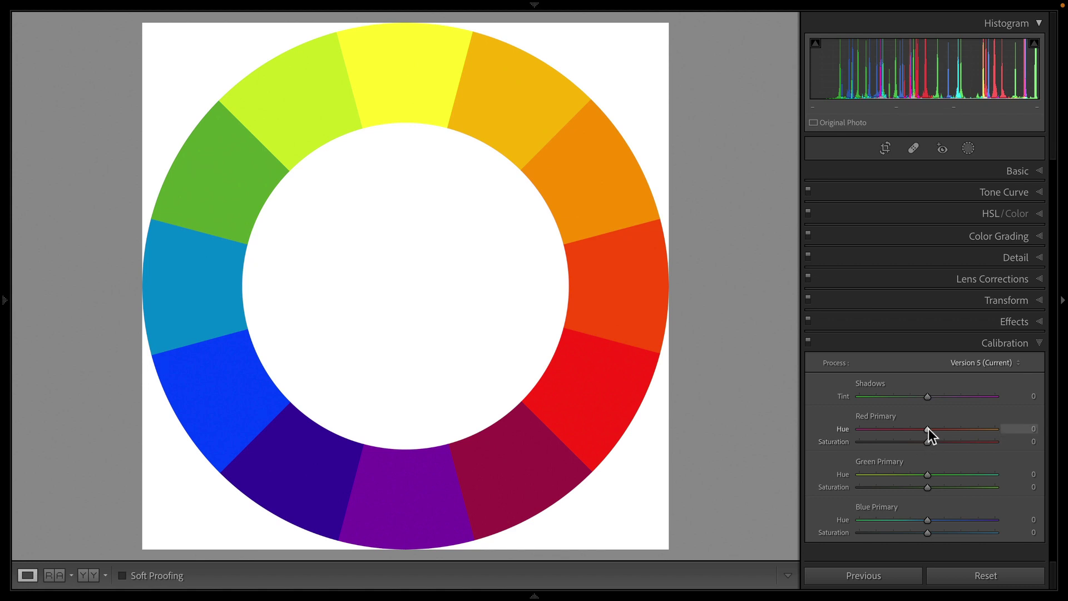
pyautogui.moveTo(928, 429); pyautogui.dragTo(953, 427)
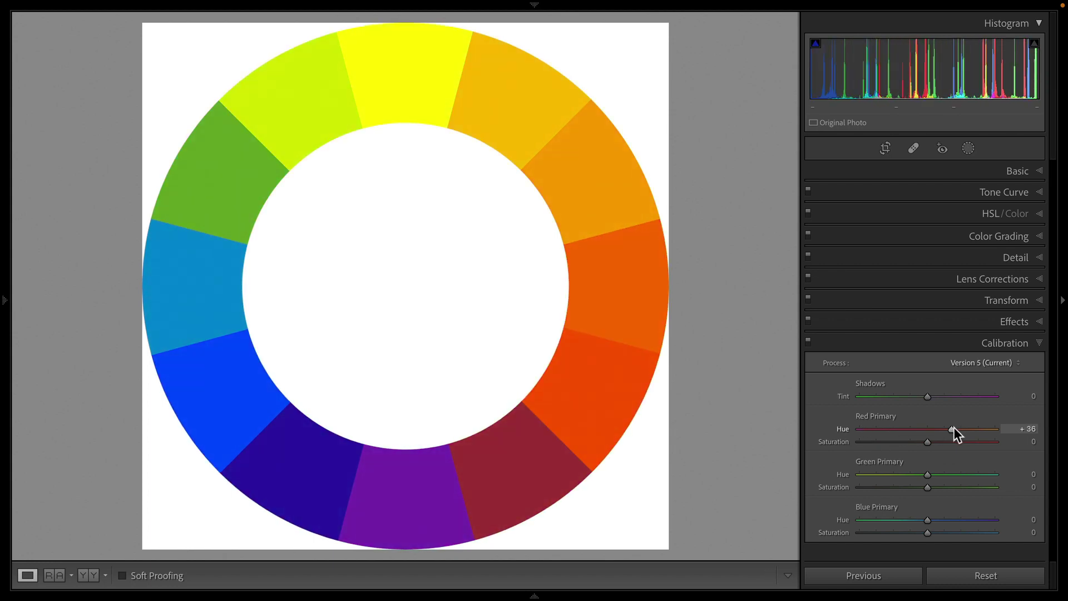
pyautogui.doubleClick(954, 428)
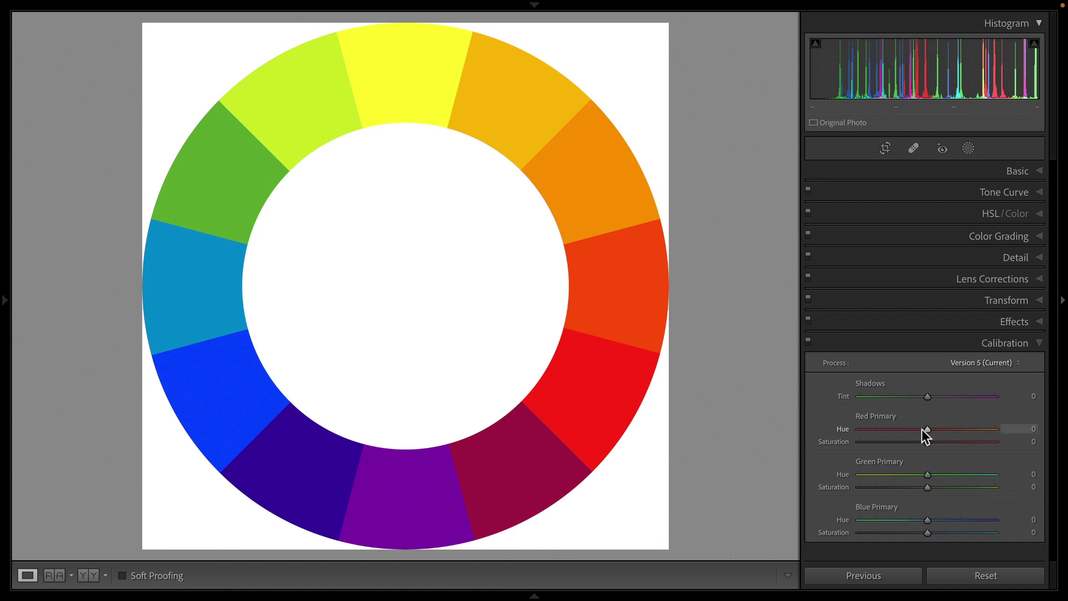
pyautogui.moveTo(928, 429); pyautogui.dragTo(955, 432)
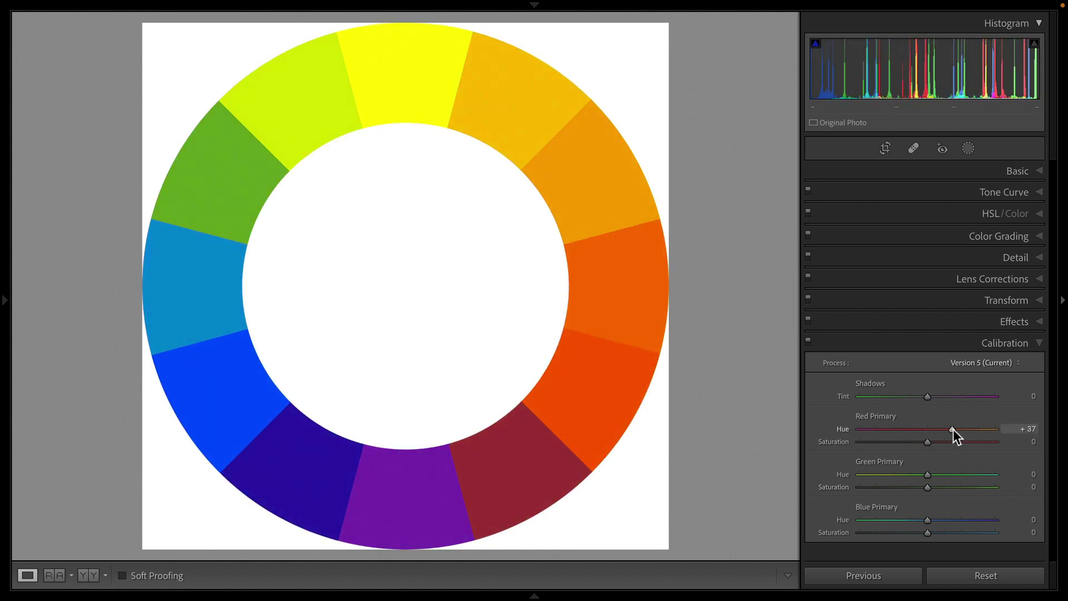
pyautogui.doubleClick(953, 429)
pyautogui.moveTo(930, 471); pyautogui.dragTo(976, 472)
pyautogui.doubleClick(976, 473)
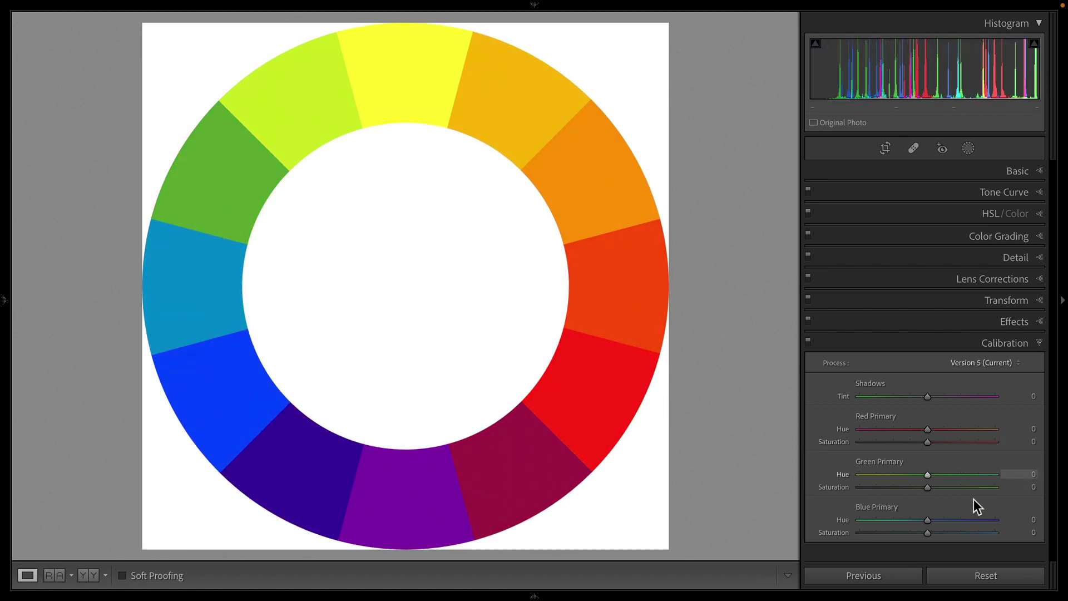
pyautogui.moveTo(931, 520); pyautogui.dragTo(951, 531)
pyautogui.doubleClick(976, 521)
pyautogui.doubleClick(952, 531)
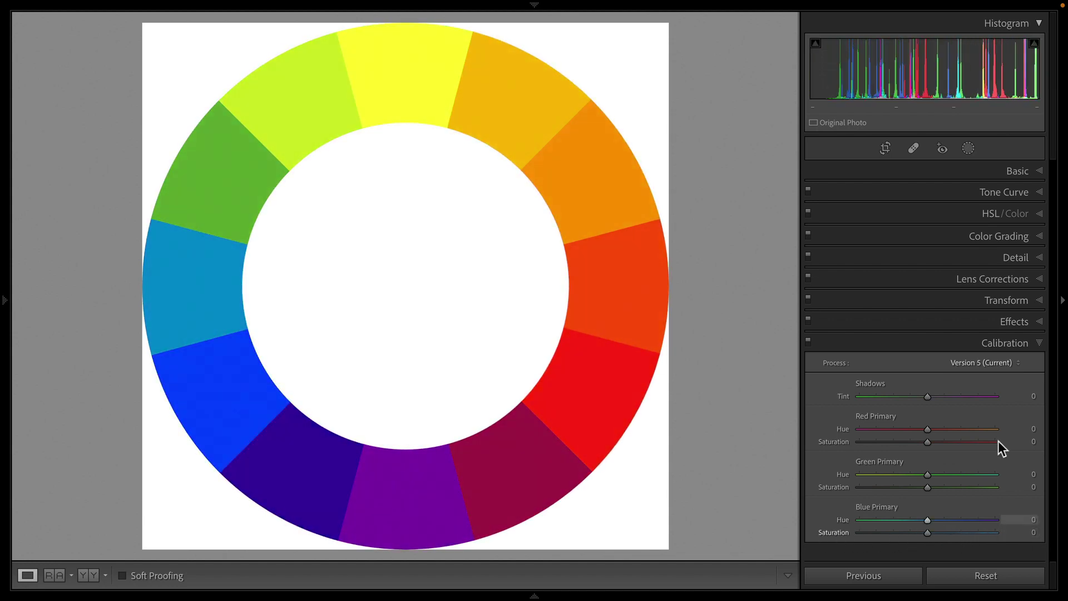
# In HSL/Color Hue, preview shifting the colour wheel's Red hue toward magenta
pyautogui.click(1044, 216)
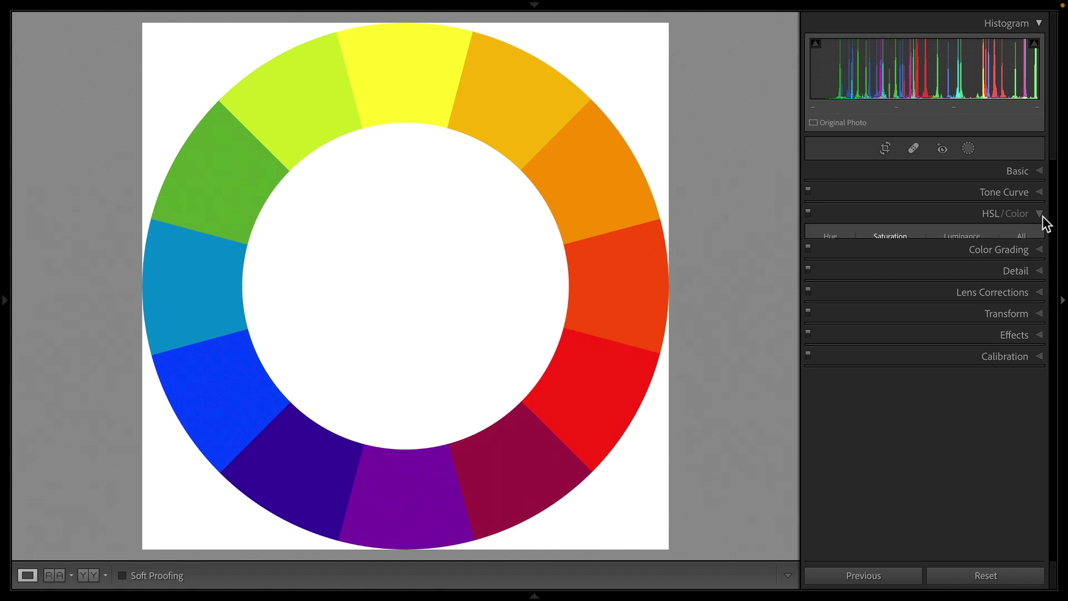
pyautogui.click(831, 239)
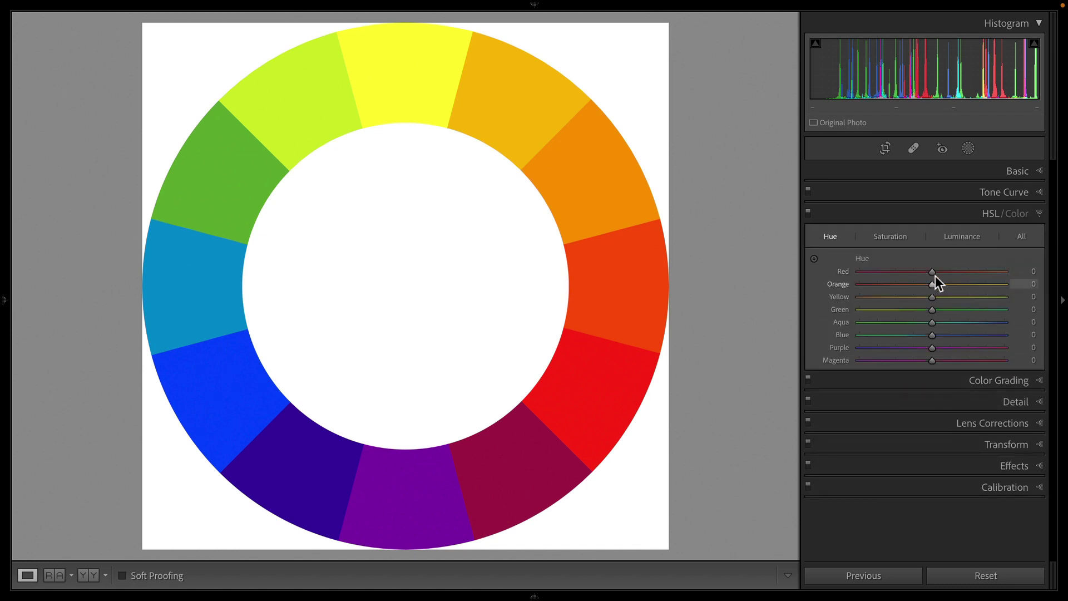
pyautogui.moveTo(931, 271)
pyautogui.mouseDown()
pyautogui.moveTo(843, 271)
pyautogui.moveTo(1010, 278)
pyautogui.moveTo(913, 278)
pyautogui.mouseUp()
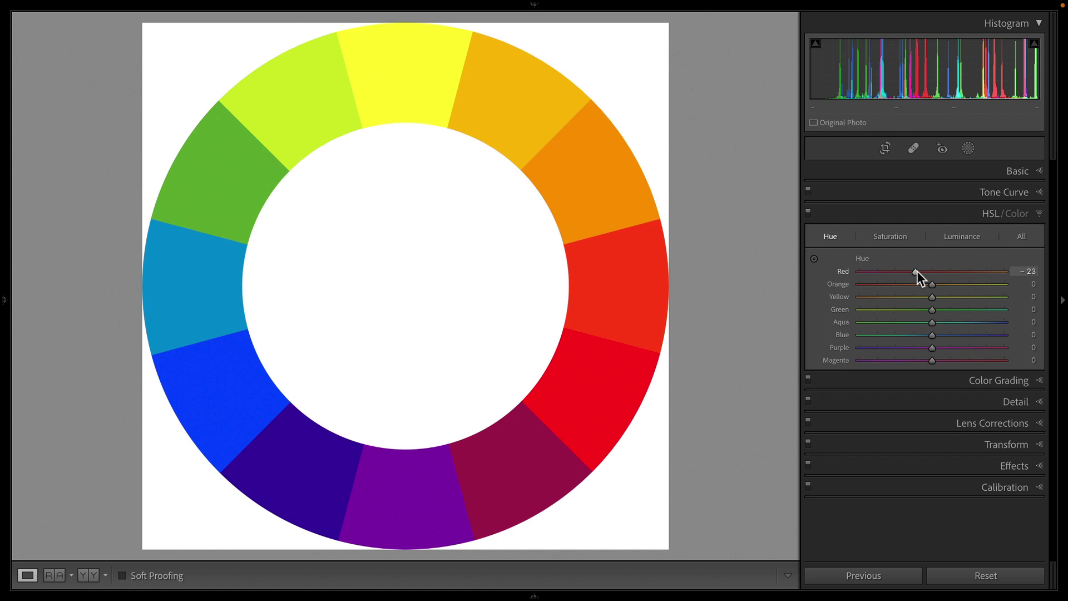
pyautogui.moveTo(917, 272)
pyautogui.mouseDown()
pyautogui.moveTo(846, 275)
pyautogui.moveTo(1007, 278)
pyautogui.moveTo(929, 272)
pyautogui.mouseUp()
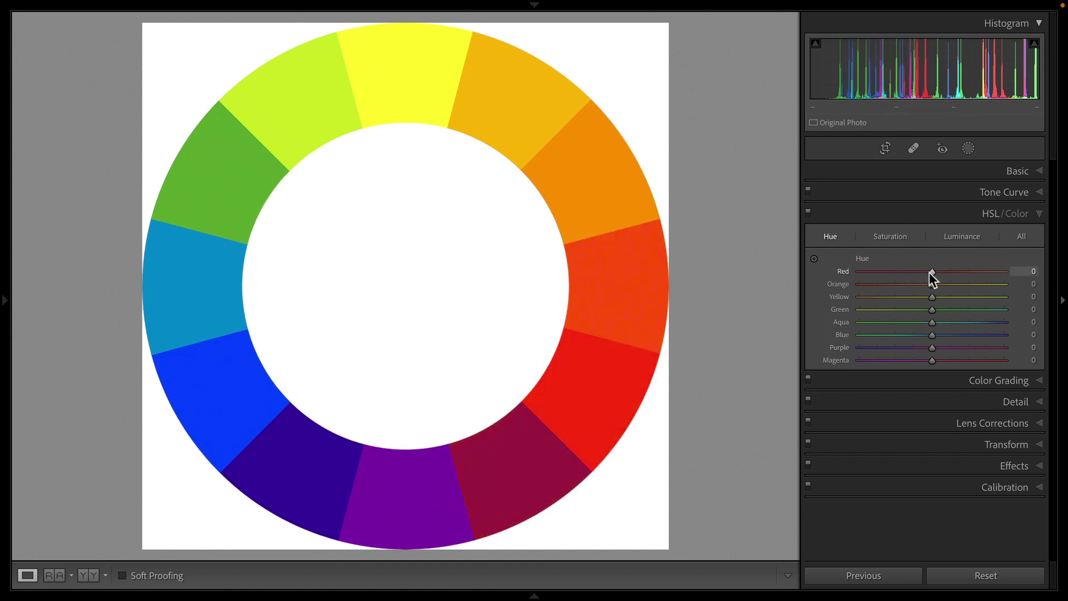
# Test Blue saturation at −100 on the colour wheel, then reset it to 0
pyautogui.click(900, 238)
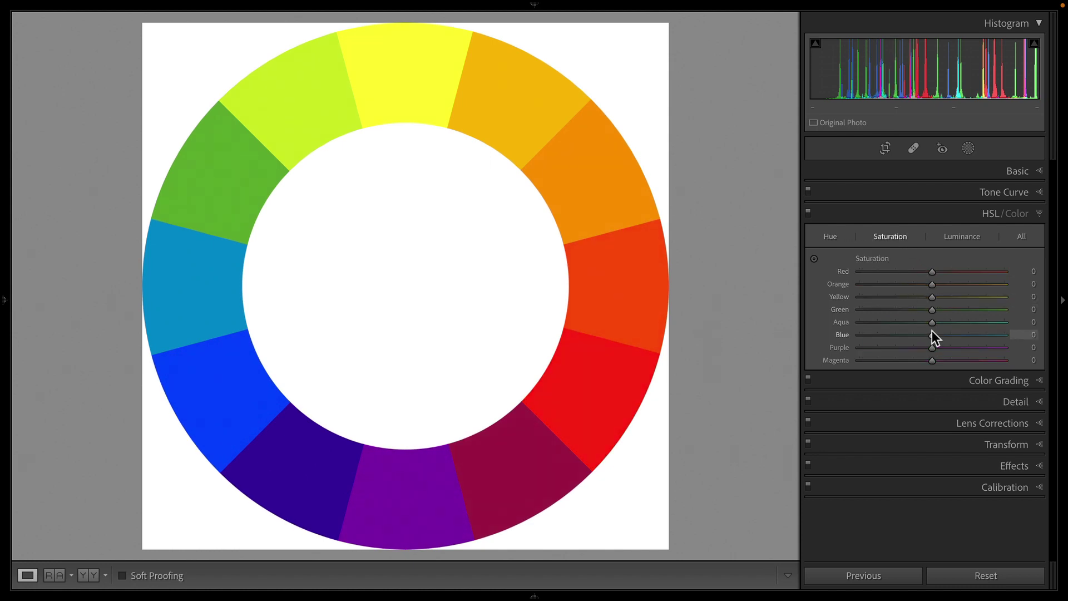
pyautogui.moveTo(932, 334); pyautogui.dragTo(806, 347)
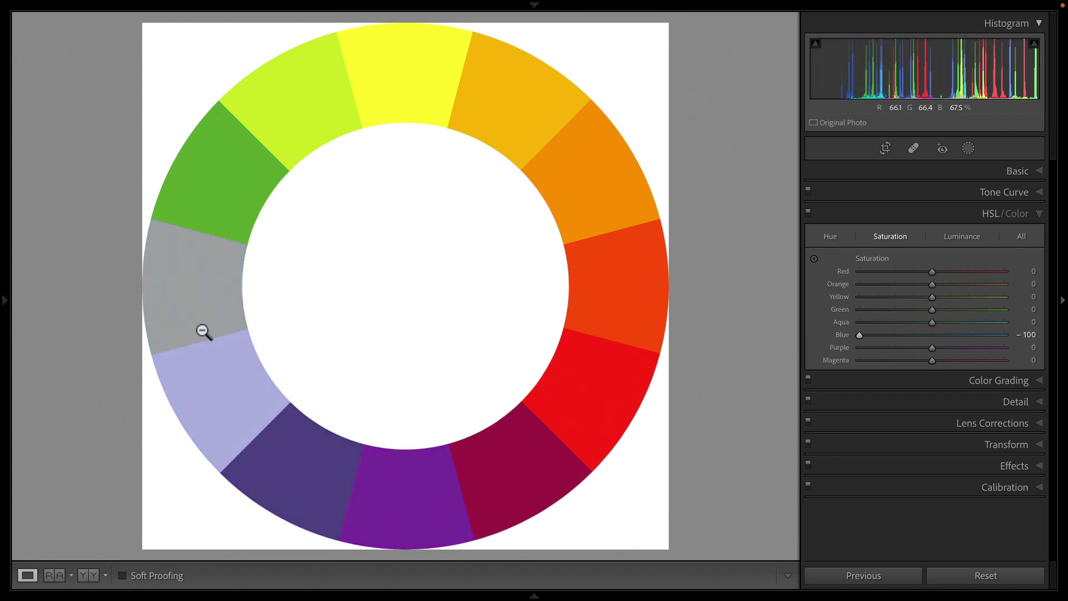
pyautogui.doubleClick(860, 332)
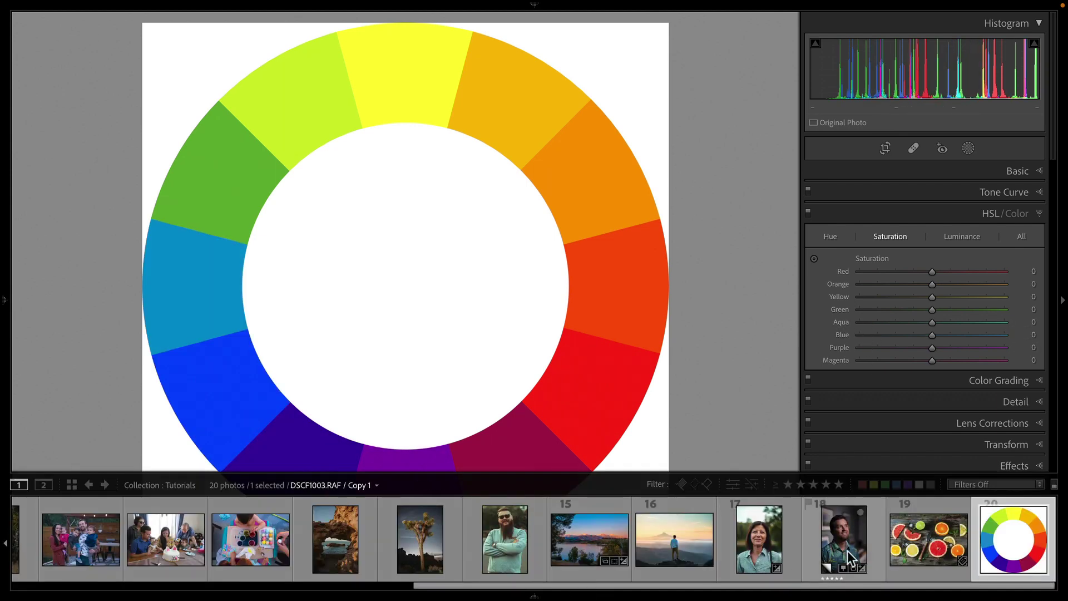
# Open the citrus photo, fully desaturate its Reds, then reset Red saturation to 0
pyautogui.click(900, 545)
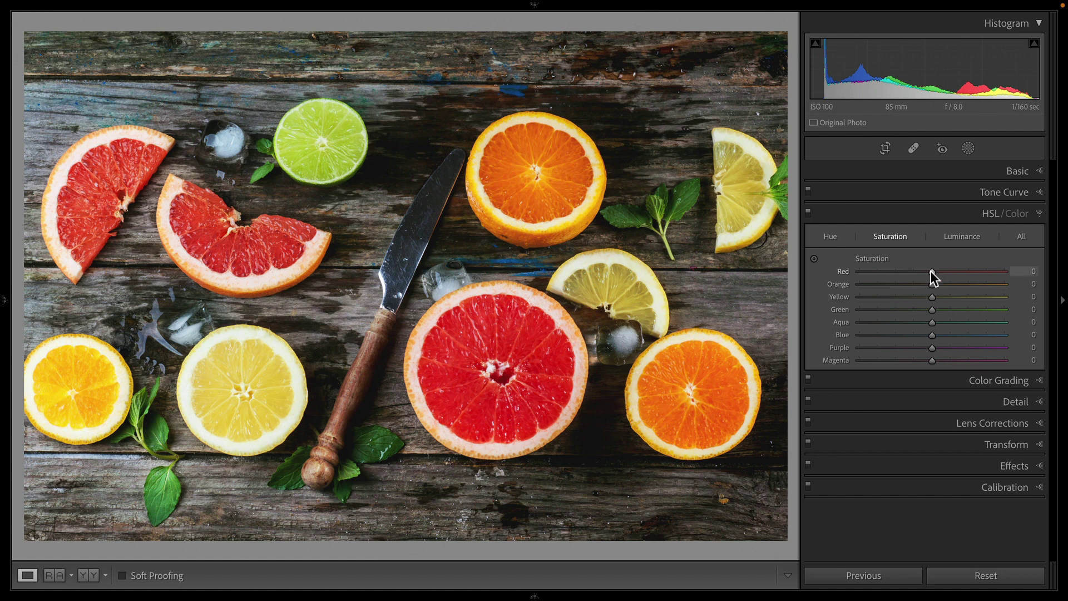
pyautogui.moveTo(931, 271); pyautogui.dragTo(813, 272)
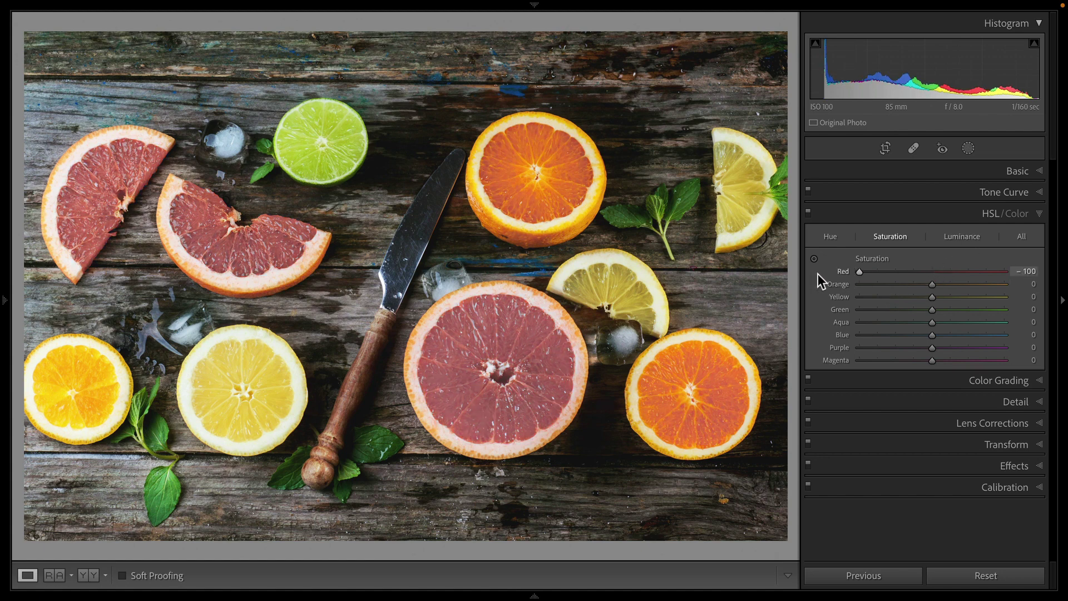
pyautogui.doubleClick(861, 272)
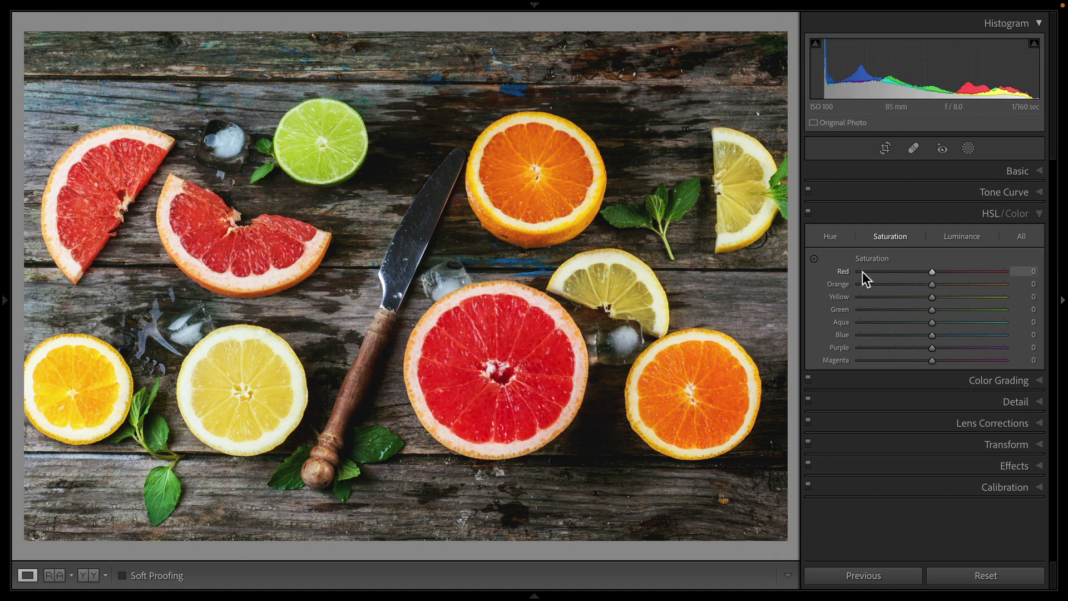
# Desaturate the grapefruit with the Targeted Adjustment tool, then reset Orange and Red saturation to 0
pyautogui.click(814, 259)
pyautogui.moveTo(545, 374); pyautogui.dragTo(544, 431)
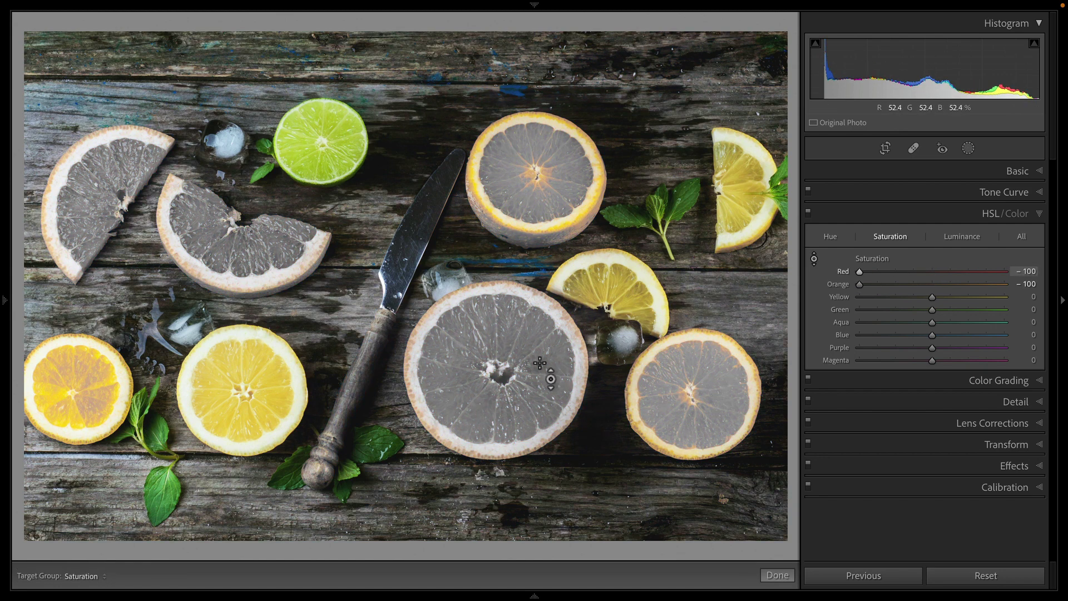
pyautogui.doubleClick(860, 284)
pyautogui.doubleClick(860, 274)
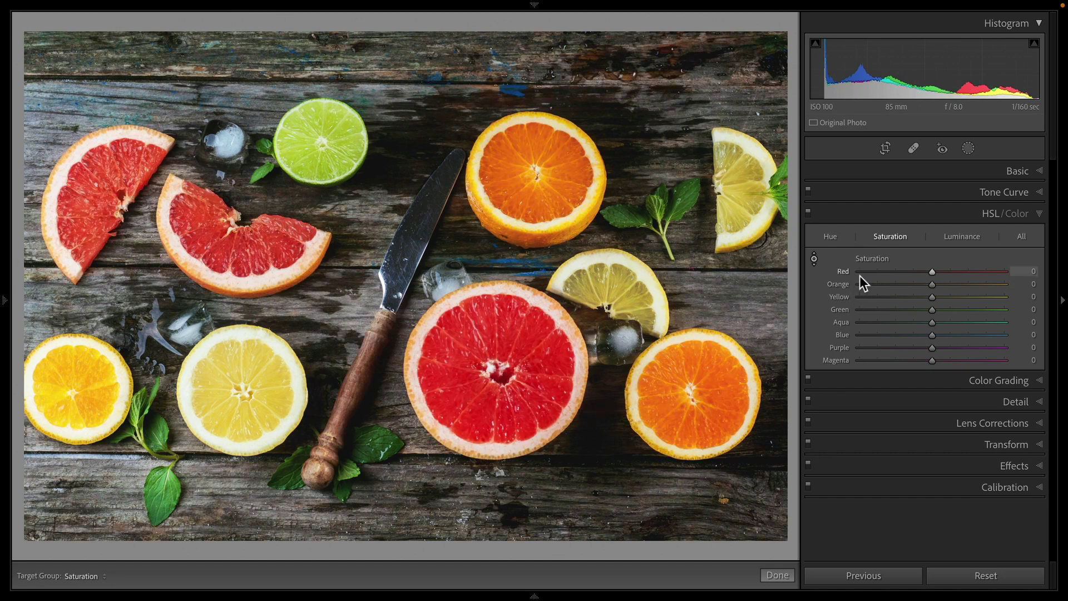
# In Calibration, test lower Red Primary saturation and a −15 Red Primary hue, resetting both to 0
pyautogui.click(1035, 487)
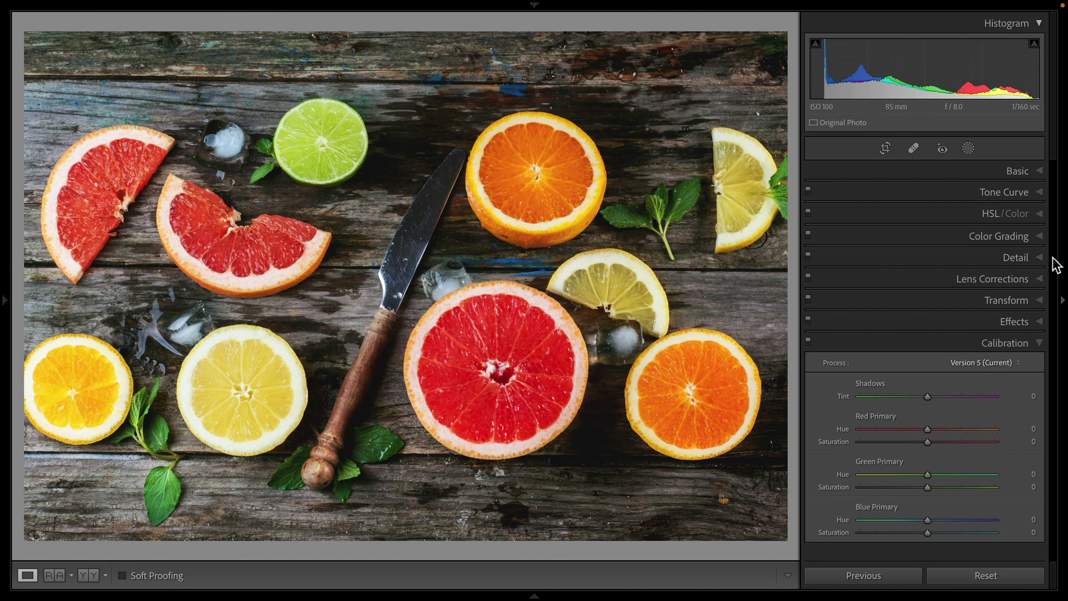
pyautogui.moveTo(924, 443)
pyautogui.mouseDown()
pyautogui.moveTo(819, 457)
pyautogui.moveTo(947, 452)
pyautogui.moveTo(894, 456)
pyautogui.moveTo(915, 459)
pyautogui.mouseUp()
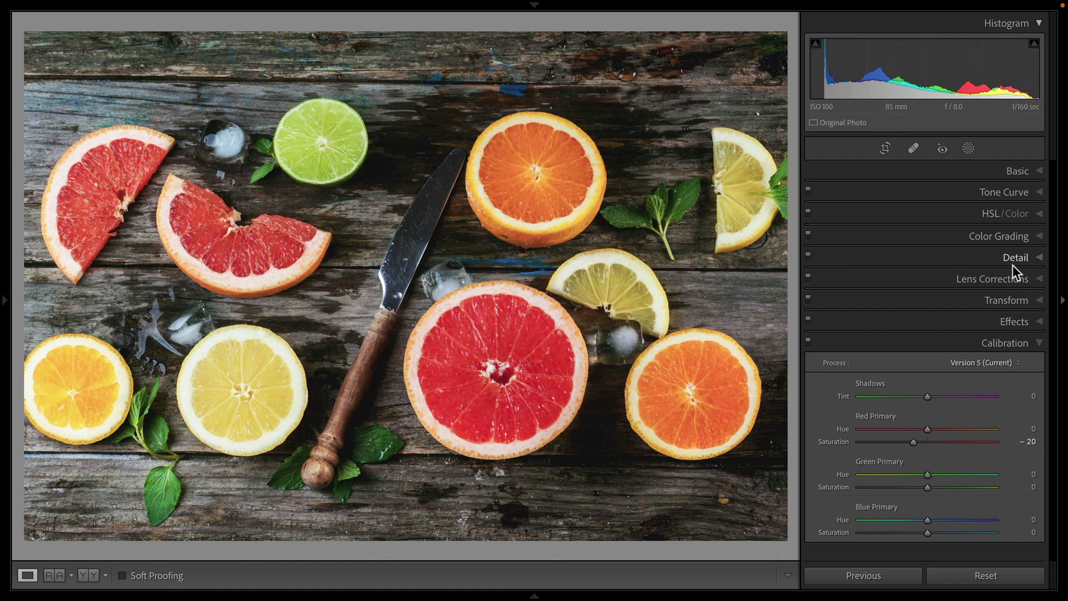
pyautogui.doubleClick(913, 443)
pyautogui.moveTo(924, 429)
pyautogui.mouseDown()
pyautogui.moveTo(852, 437)
pyautogui.moveTo(974, 432)
pyautogui.moveTo(890, 436)
pyautogui.moveTo(935, 428)
pyautogui.moveTo(909, 427)
pyautogui.moveTo(919, 433)
pyautogui.mouseUp()
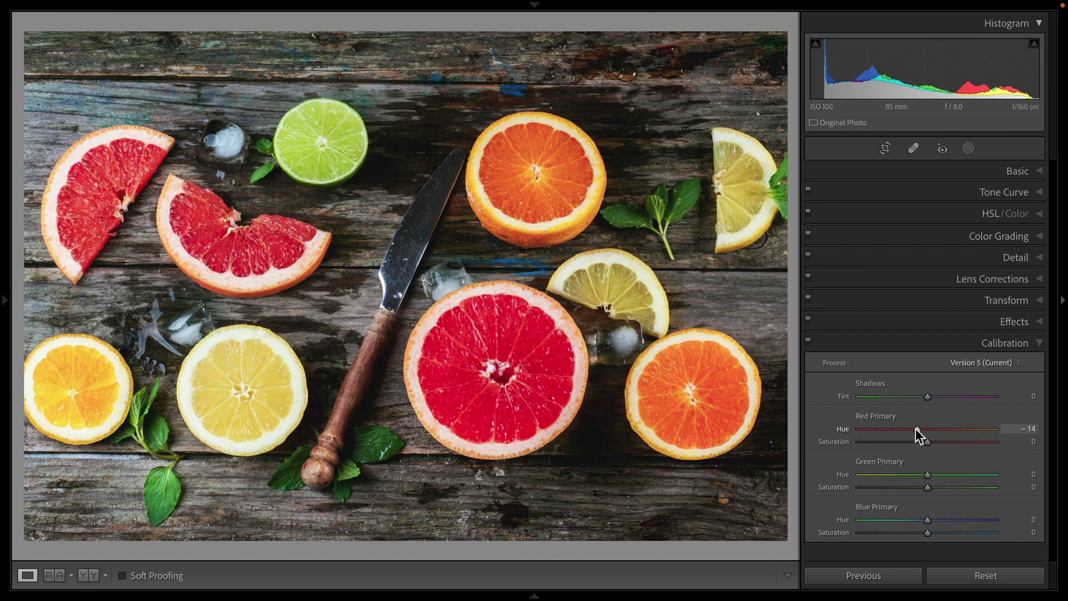
pyautogui.doubleClick(917, 429)
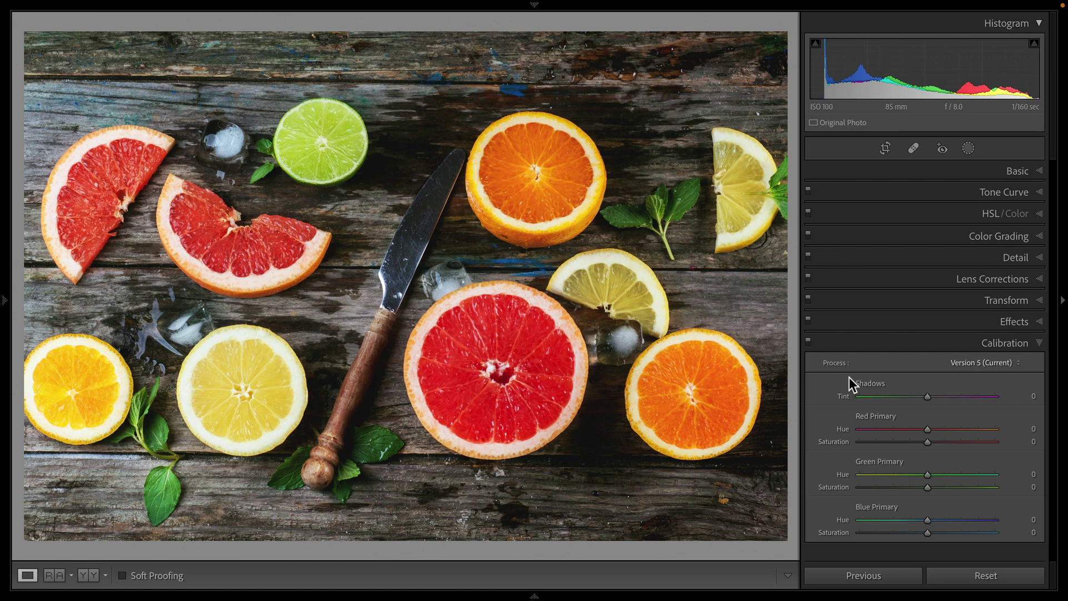
# Collapse and expand the Calibration panel a few times, leaving it open
pyautogui.click(1040, 343)
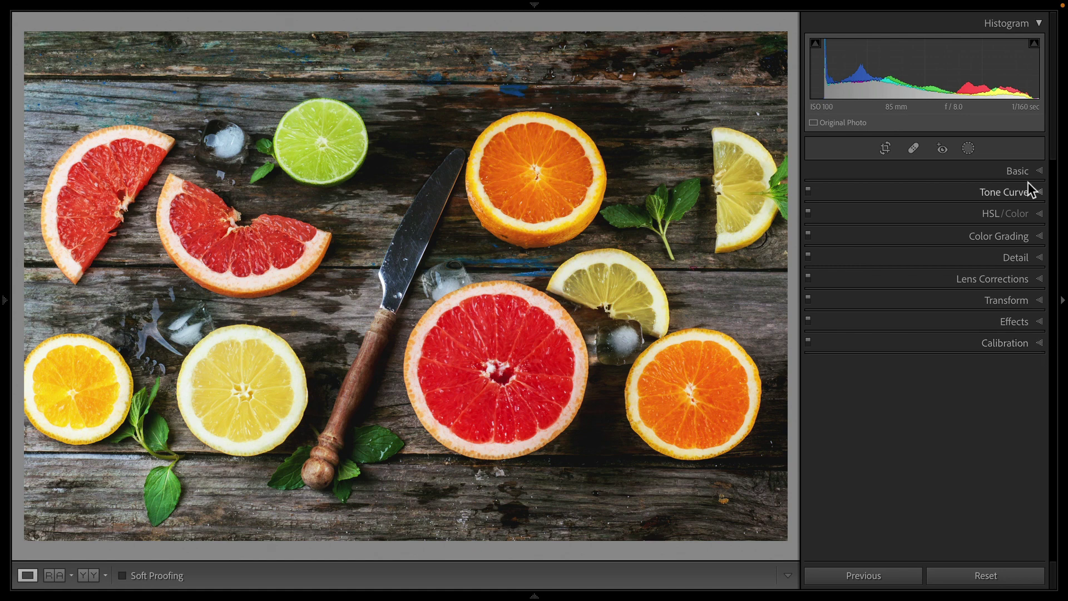
pyautogui.click(1040, 343)
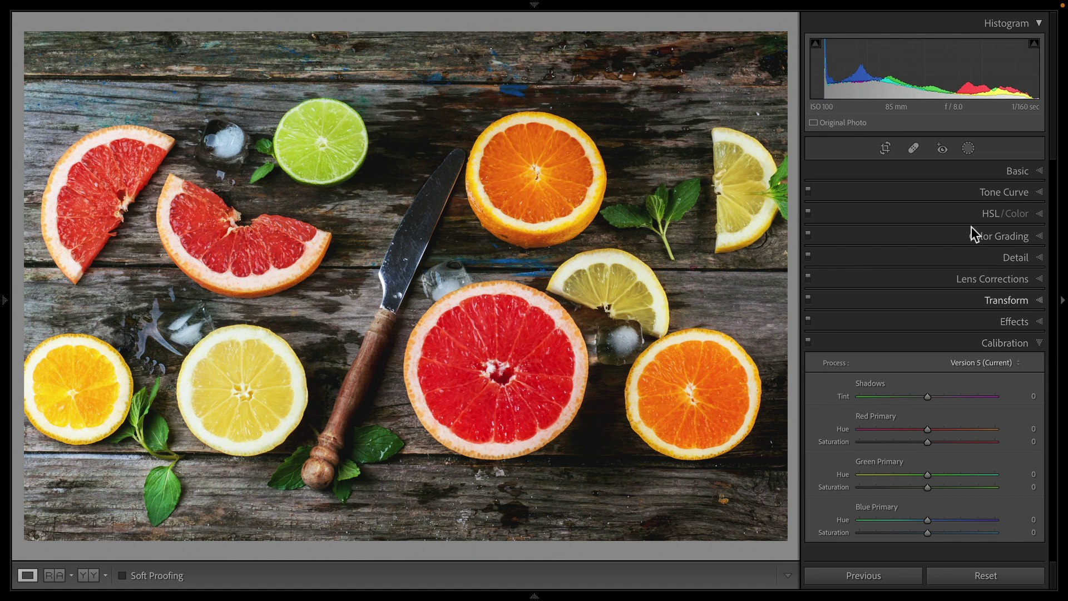
pyautogui.click(1031, 341)
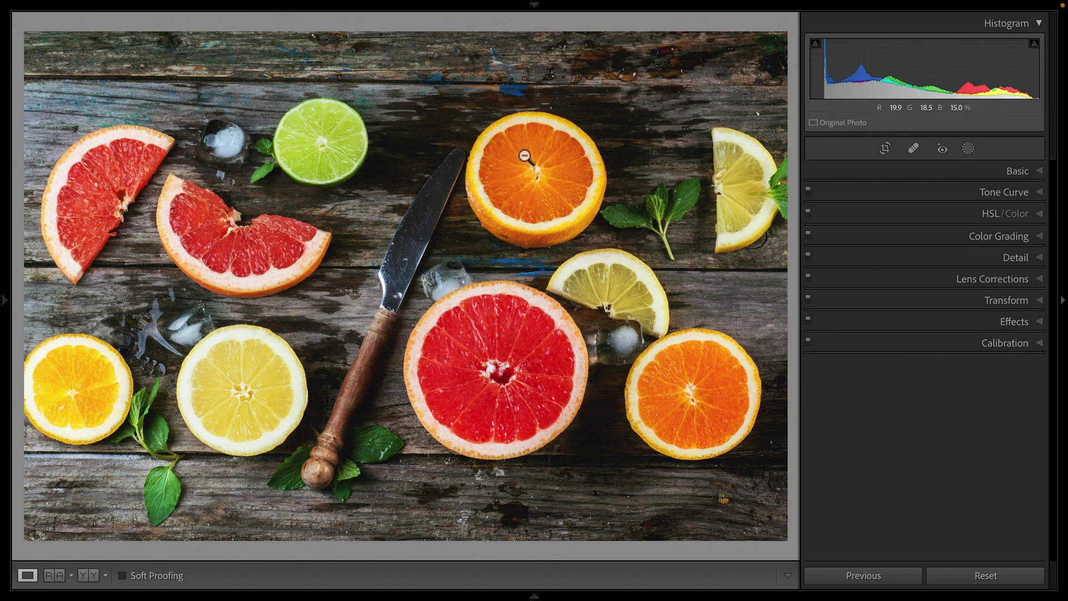
pyautogui.click(1042, 344)
# Open the man's portrait and lower Red Primary saturation while inspecting the face and shirt up close
pyautogui.moveTo(533, 597)
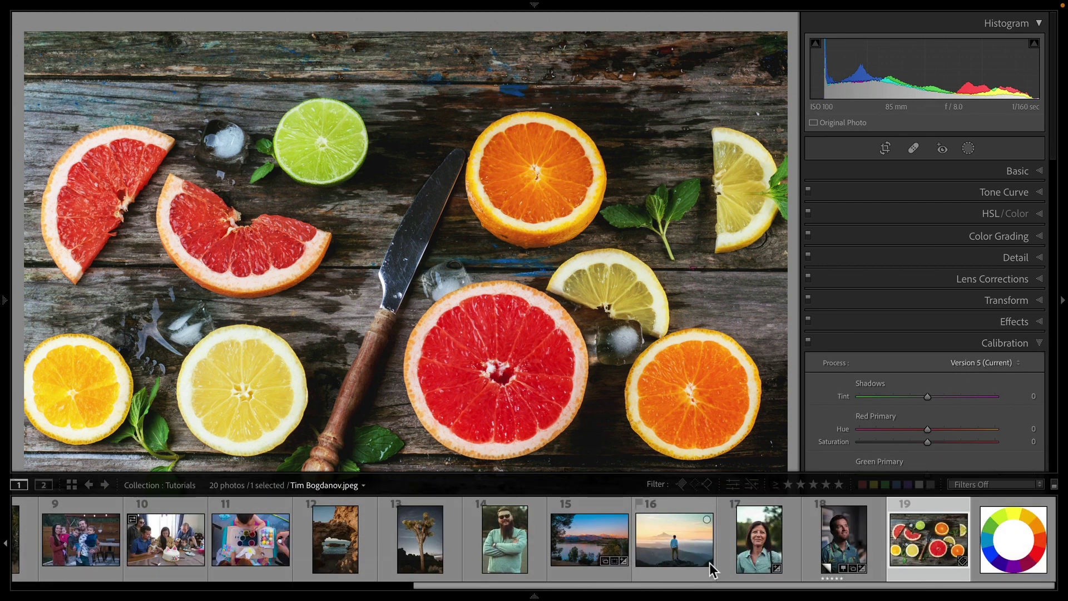
pyautogui.click(864, 546)
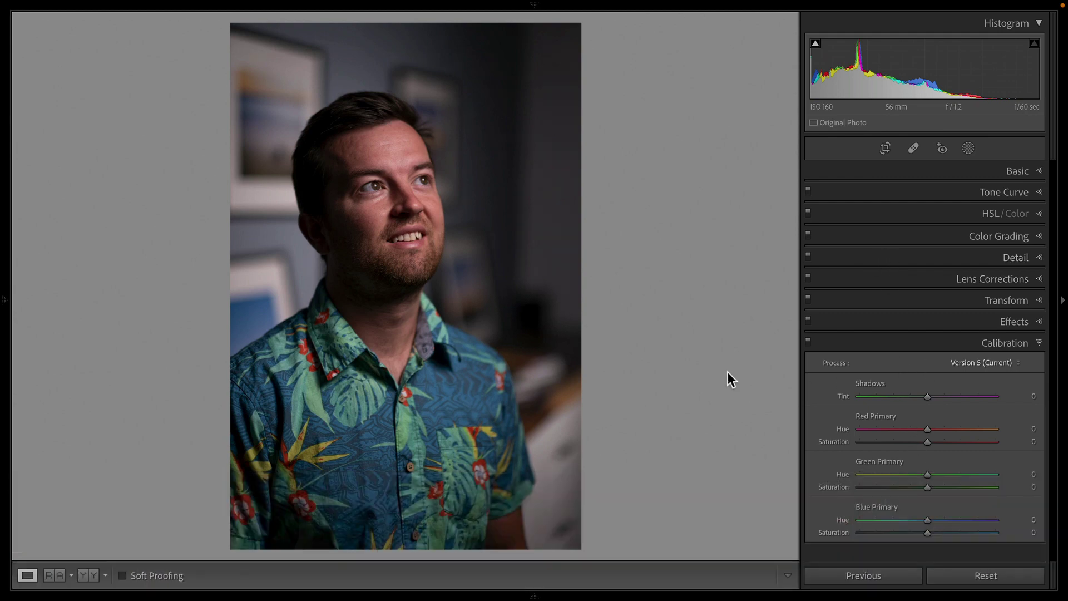
pyautogui.click(397, 190)
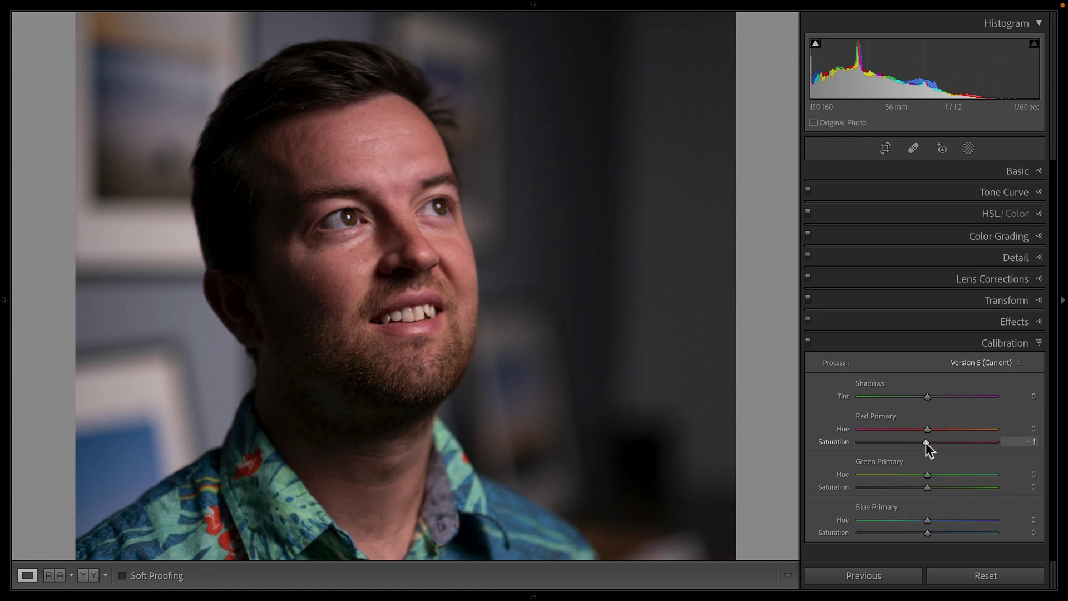
pyautogui.moveTo(926, 442)
pyautogui.mouseDown()
pyautogui.moveTo(896, 442)
pyautogui.moveTo(913, 445)
pyautogui.mouseUp()
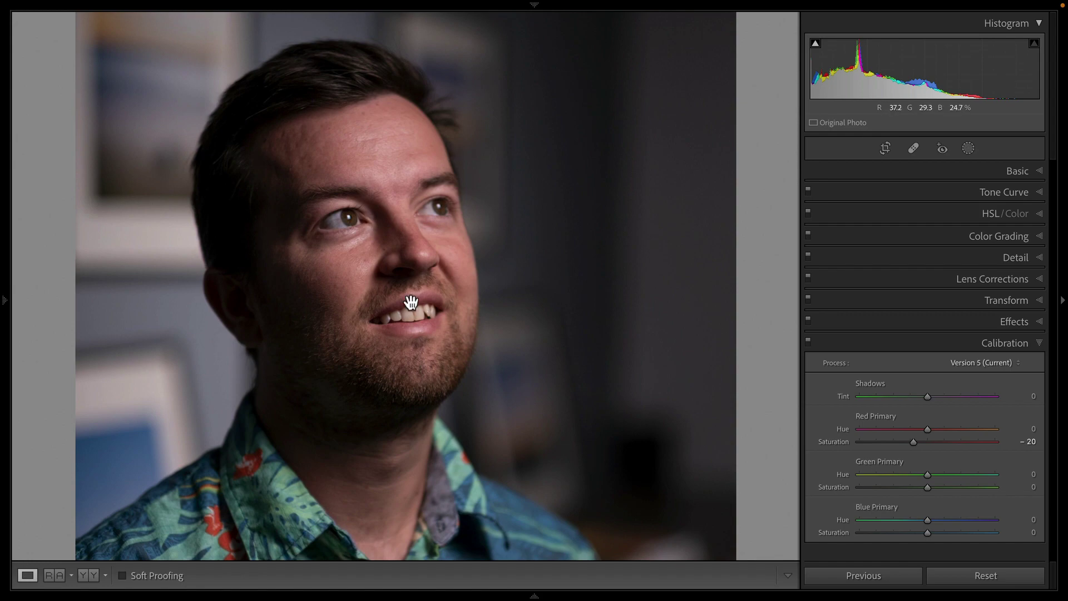
pyautogui.moveTo(619, 405); pyautogui.dragTo(684, 350)
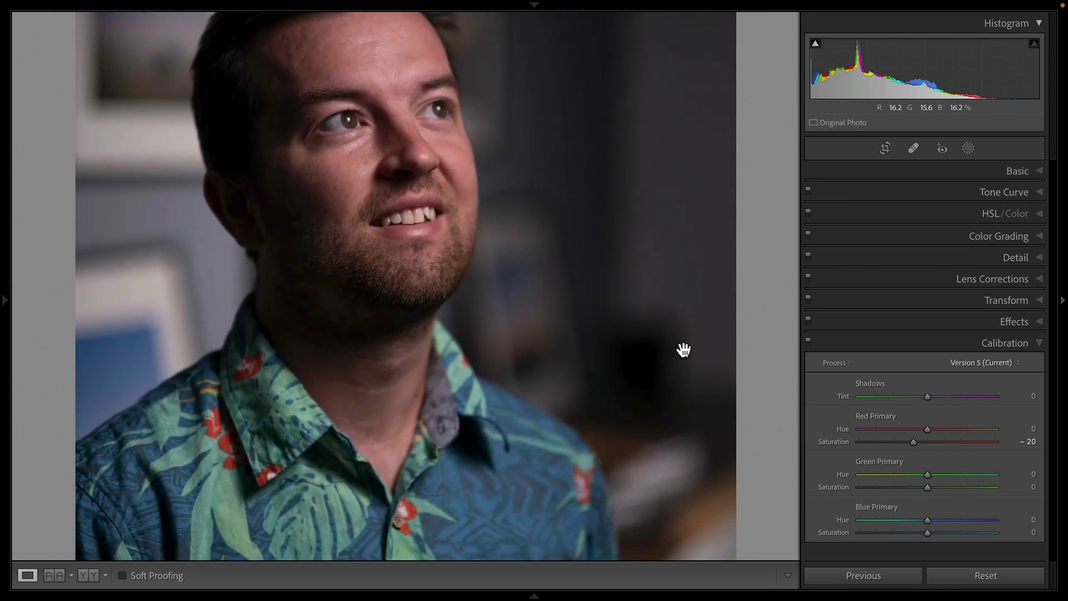
pyautogui.click(684, 350)
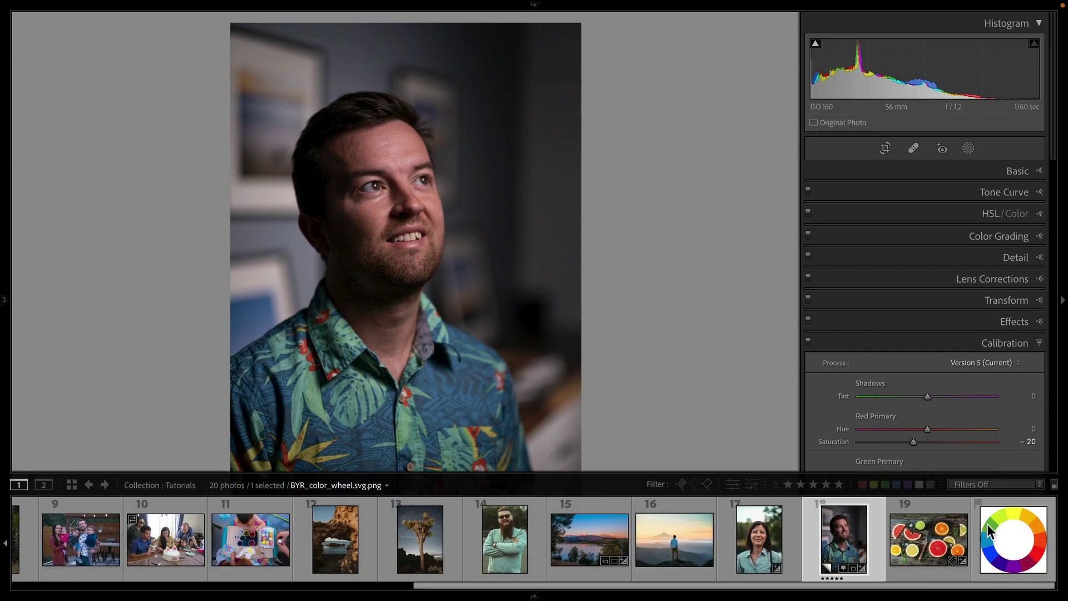
# Raise Blue Primary saturation to +34 and toggle Calibration off and on to compare
pyautogui.moveTo(927, 533); pyautogui.dragTo(949, 536)
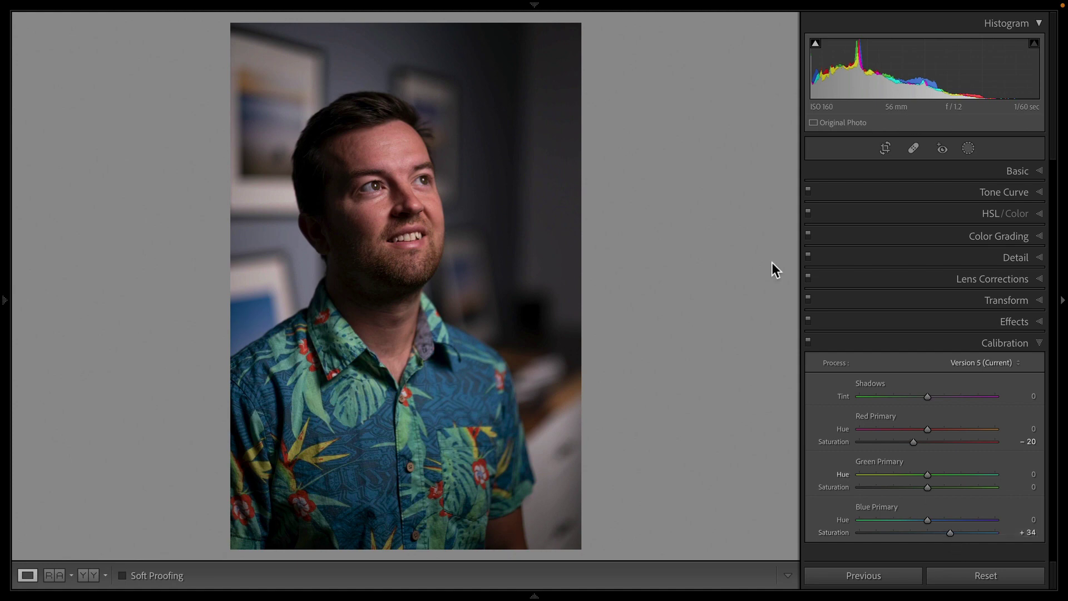
pyautogui.click(809, 340)
pyautogui.click(809, 339)
pyautogui.click(809, 340)
pyautogui.click(810, 340)
# Lower Red Primary saturation further to −40 and toggle Calibration to compare again
pyautogui.moveTo(915, 442); pyautogui.dragTo(903, 444)
pyautogui.click(808, 341)
pyautogui.click(808, 342)
pyautogui.click(807, 342)
pyautogui.click(807, 342)
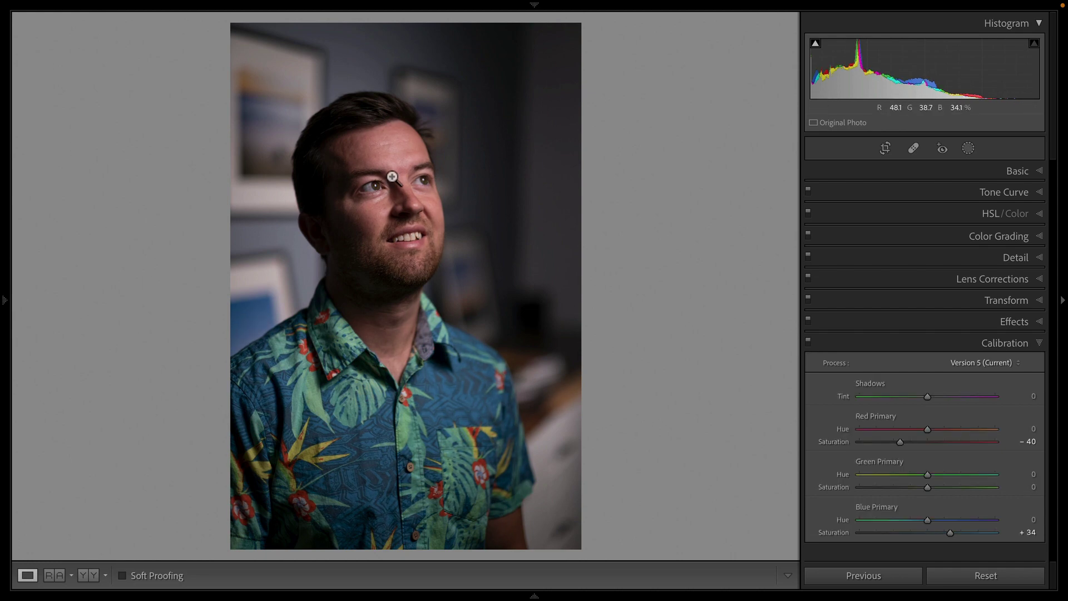
# Reset Red Primary saturation to 0 and instead lower Red saturation in HSL
pyautogui.doubleClick(901, 442)
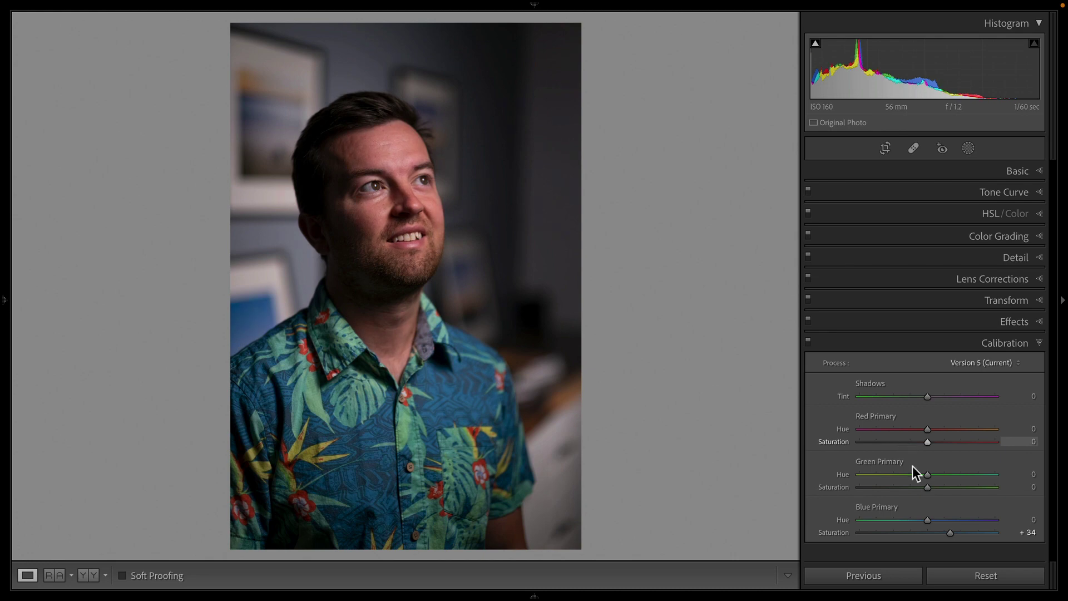
pyautogui.click(994, 213)
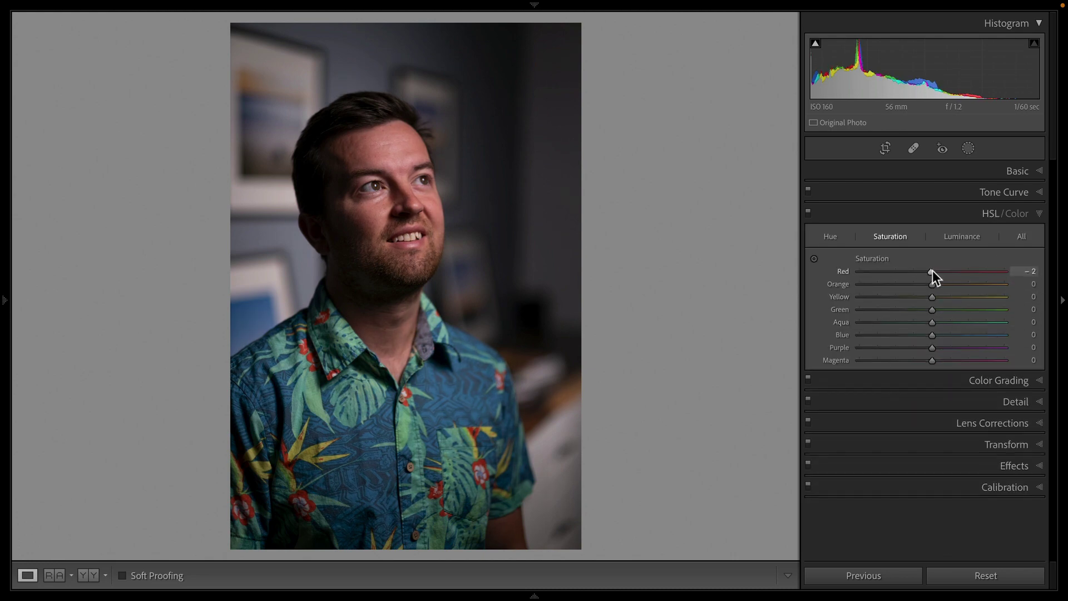
pyautogui.moveTo(933, 271)
pyautogui.mouseDown()
pyautogui.moveTo(896, 275)
pyautogui.moveTo(931, 272)
pyautogui.moveTo(914, 275)
pyautogui.mouseUp()
# Zoom on the man's face and compare skin tones with HSL Red saturation pulled down
pyautogui.click(418, 213)
pyautogui.click(427, 238)
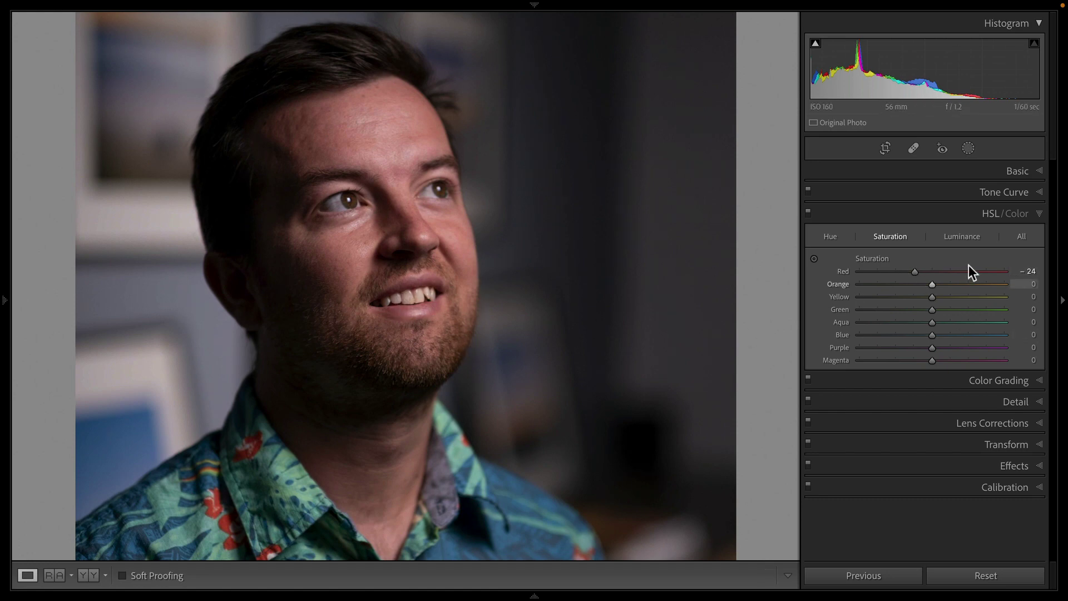
pyautogui.moveTo(920, 269)
pyautogui.mouseDown()
pyautogui.moveTo(813, 285)
pyautogui.moveTo(935, 283)
pyautogui.mouseUp()
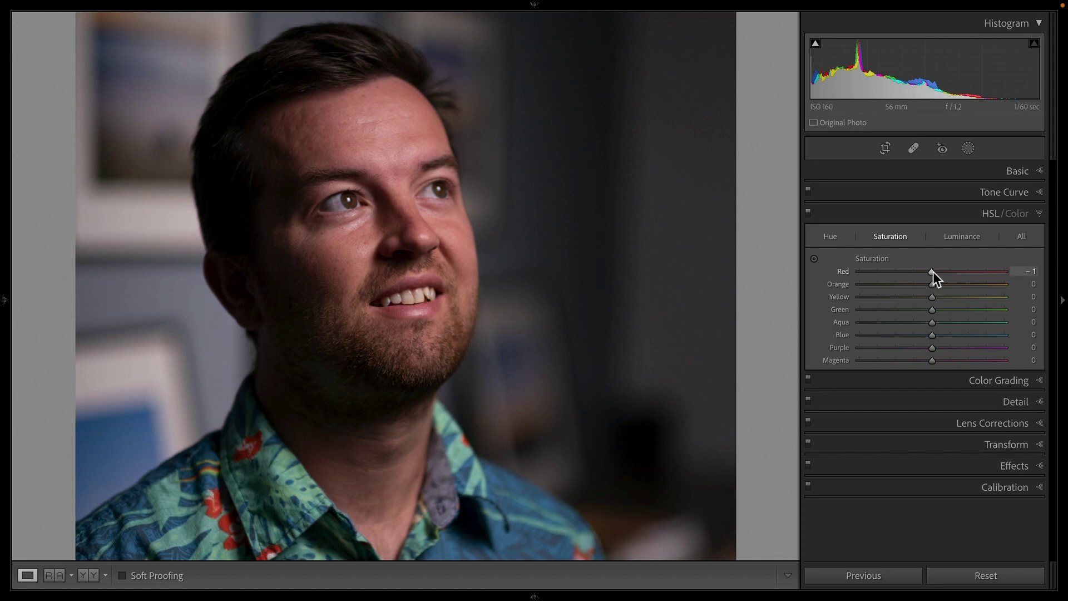
pyautogui.moveTo(933, 272); pyautogui.dragTo(914, 275)
# Back in Calibration, try Red Primary saturation at −20, then reset it to 0
pyautogui.click(1040, 216)
pyautogui.click(1040, 344)
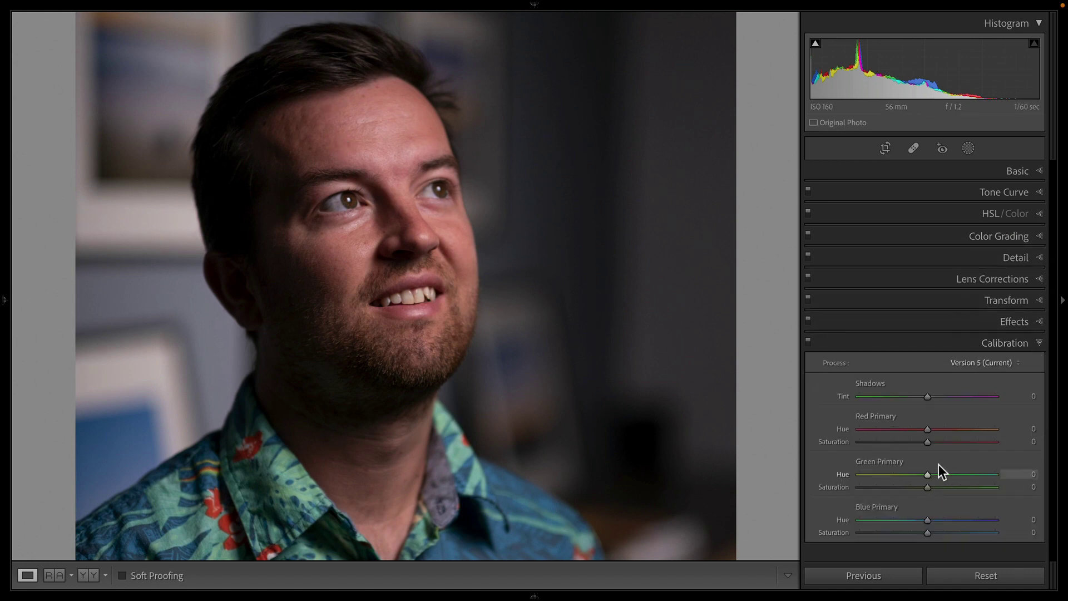
pyautogui.moveTo(927, 442); pyautogui.dragTo(913, 445)
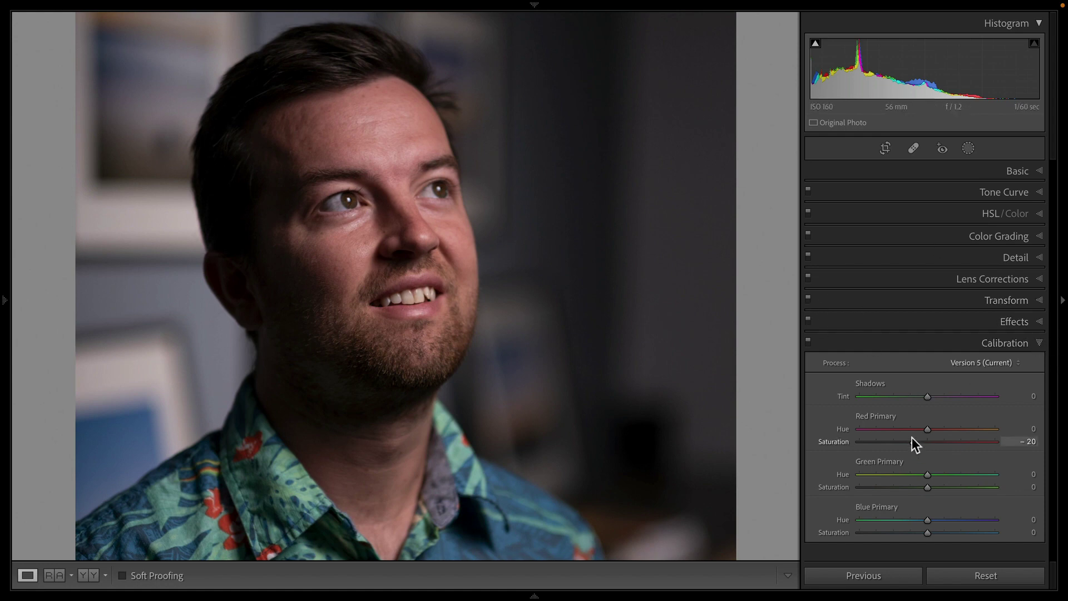
pyautogui.doubleClick(912, 437)
# On the woman's portrait, set Red Primary saturation +39, Green Primary hue +9 and Blue Primary saturation +24
pyautogui.moveTo(527, 597)
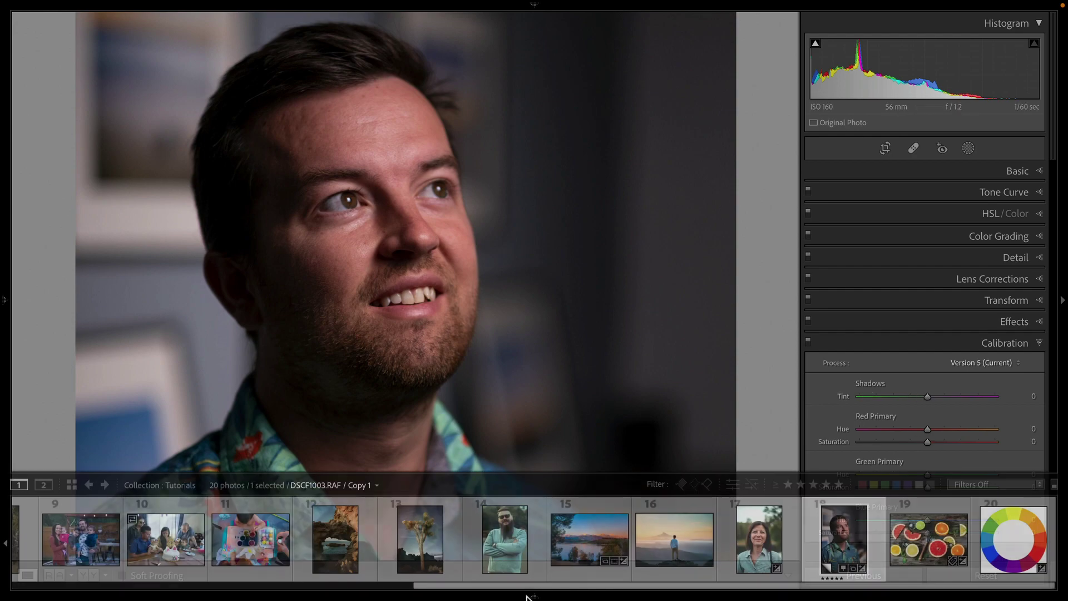
pyautogui.click(768, 539)
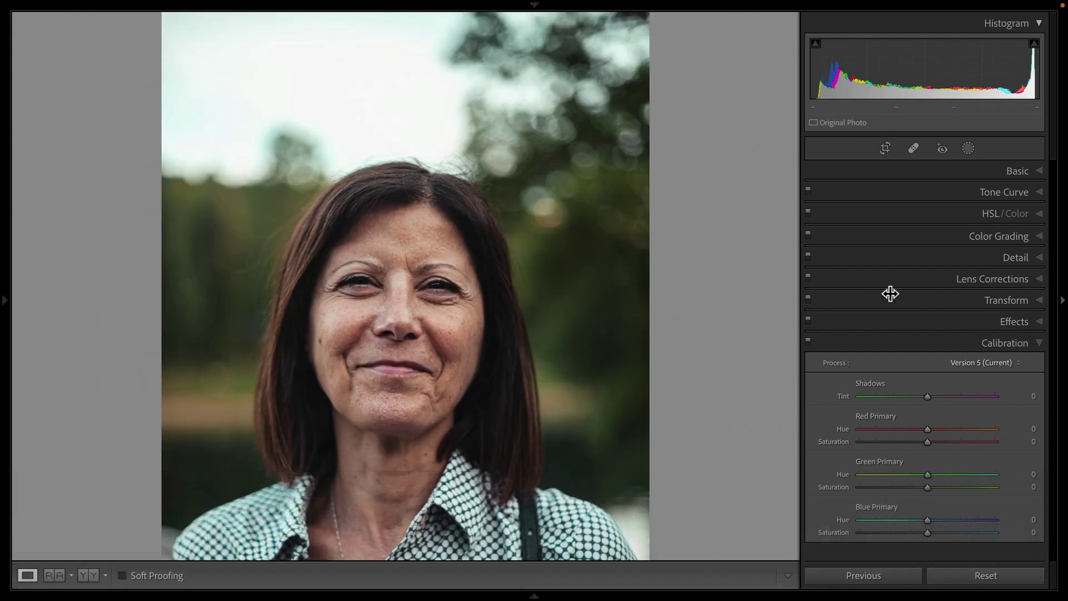
pyautogui.moveTo(523, 599)
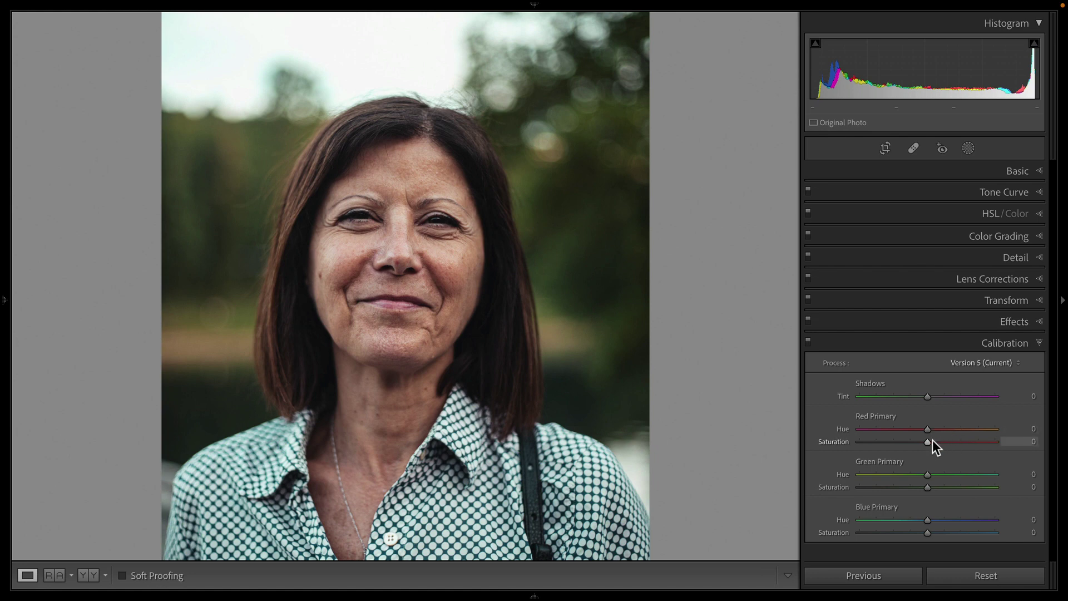
pyautogui.moveTo(930, 442)
pyautogui.mouseDown()
pyautogui.moveTo(965, 445)
pyautogui.moveTo(914, 429)
pyautogui.moveTo(930, 429)
pyautogui.mouseUp()
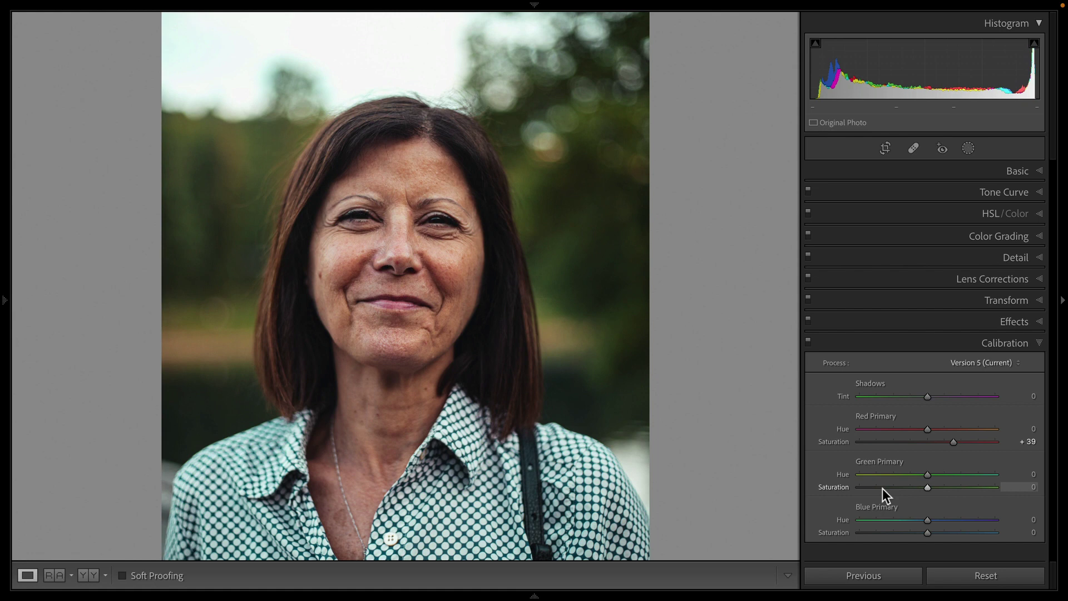
pyautogui.moveTo(899, 475); pyautogui.dragTo(933, 474)
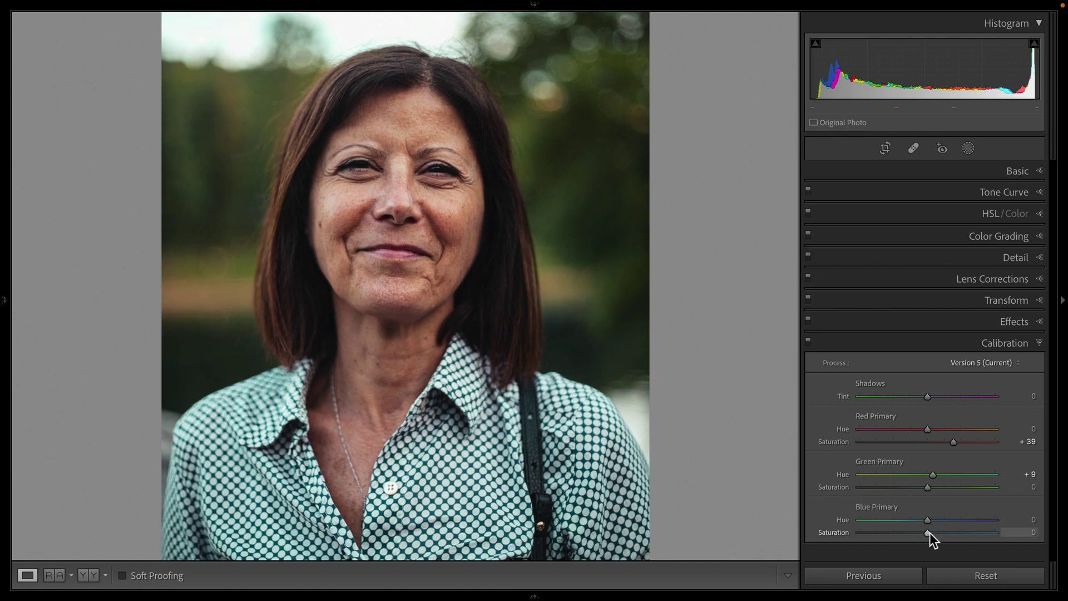
pyautogui.moveTo(928, 532)
pyautogui.mouseDown()
pyautogui.moveTo(978, 532)
pyautogui.moveTo(946, 531)
pyautogui.mouseUp()
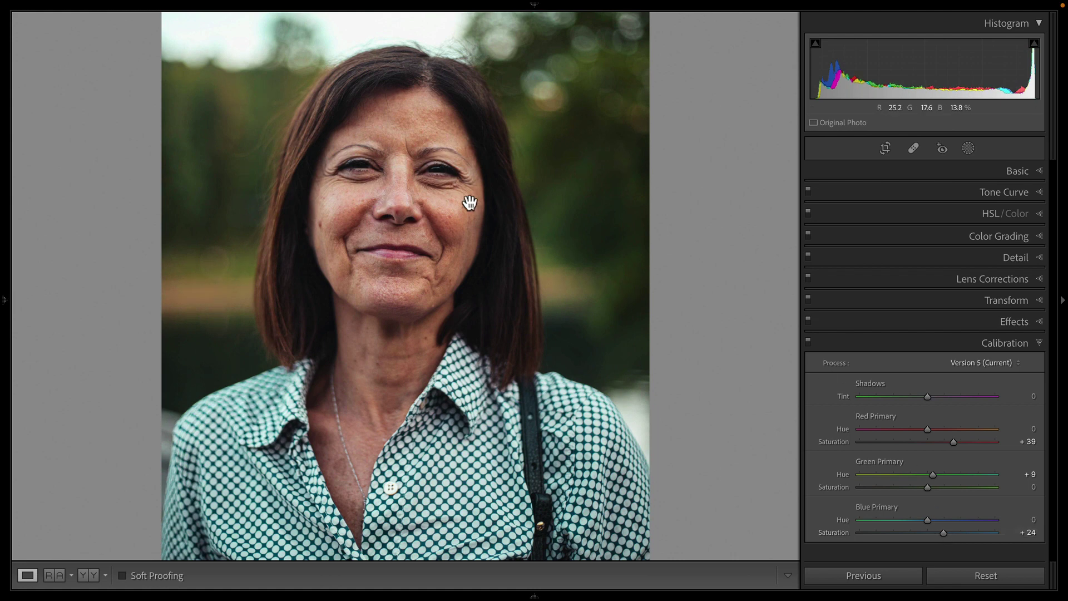
# Compare the woman's portrait with Calibration toggled, then in Reference/Active and Before/After views
pyautogui.click(809, 340)
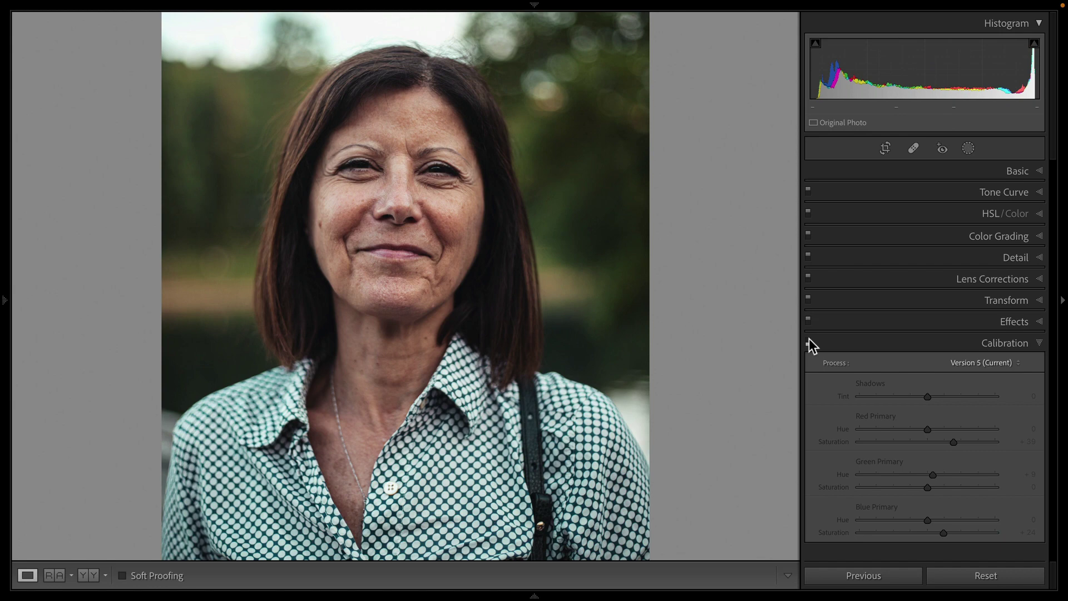
pyautogui.click(809, 339)
pyautogui.click(56, 575)
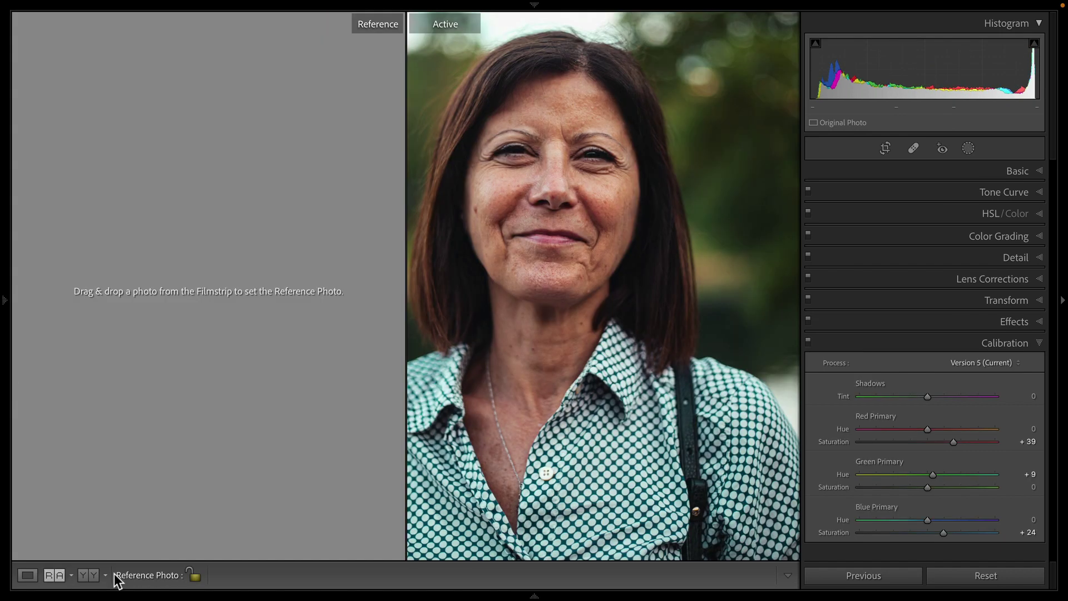
pyautogui.click(88, 575)
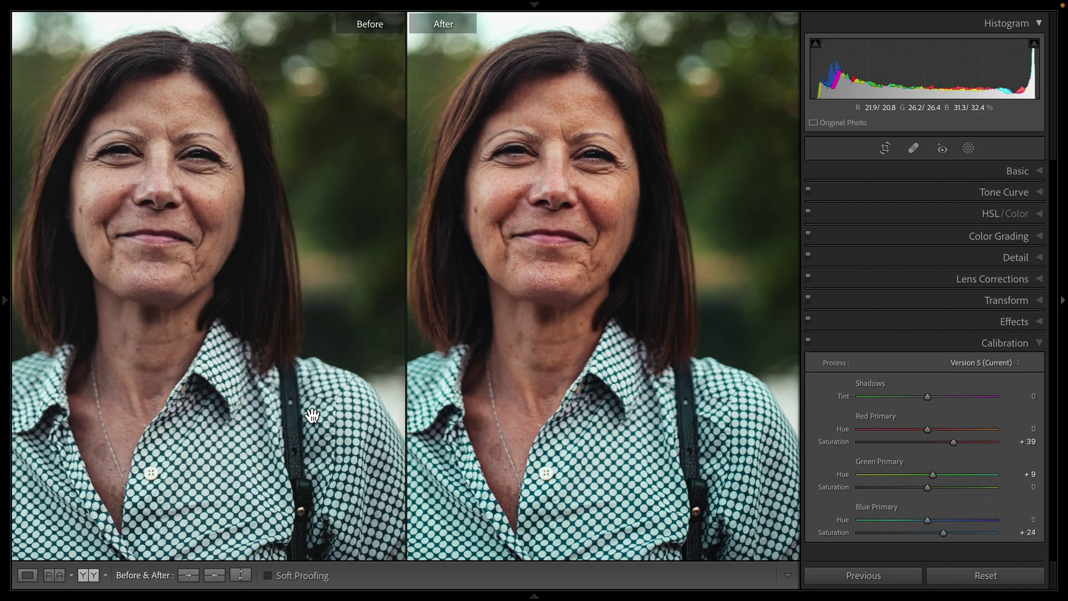
# Return to Loupe view and open the sunset photo of the man on the mountain rock
pyautogui.moveTo(67, 585)
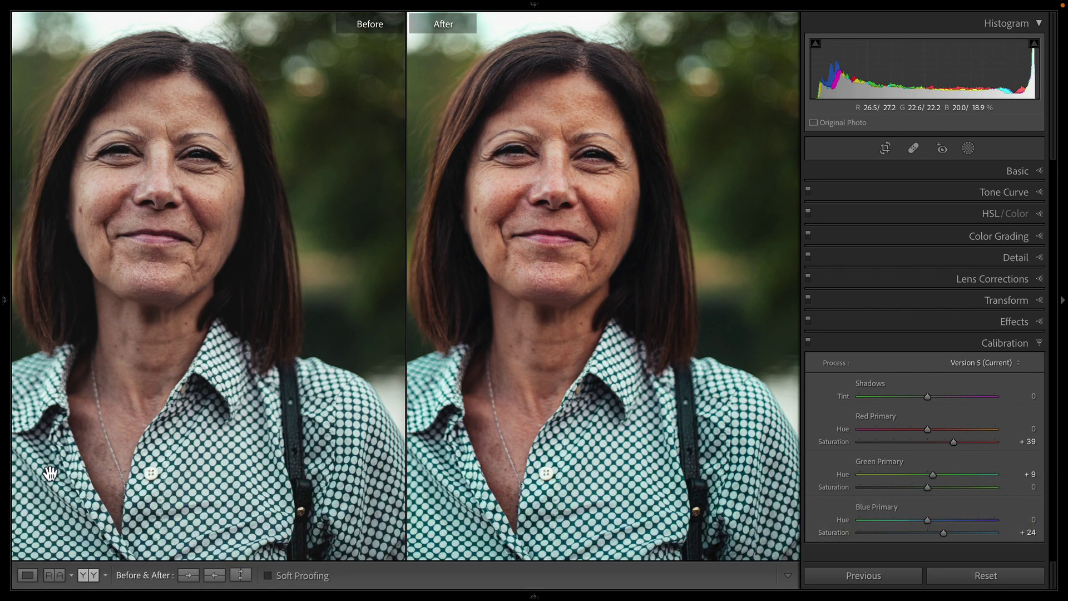
pyautogui.click(28, 575)
pyautogui.moveTo(868, 598)
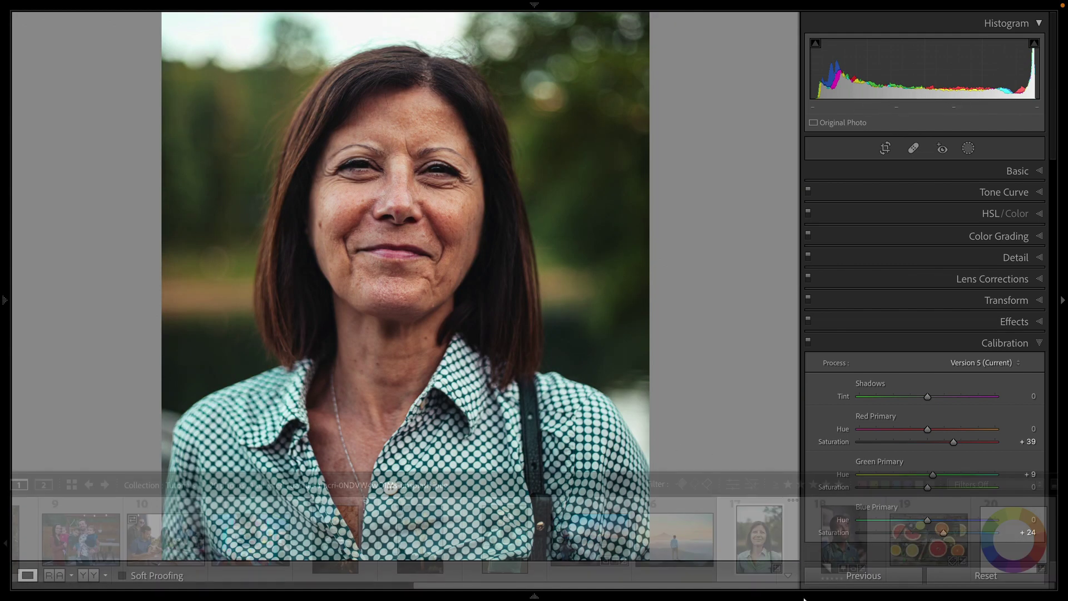
pyautogui.click(704, 554)
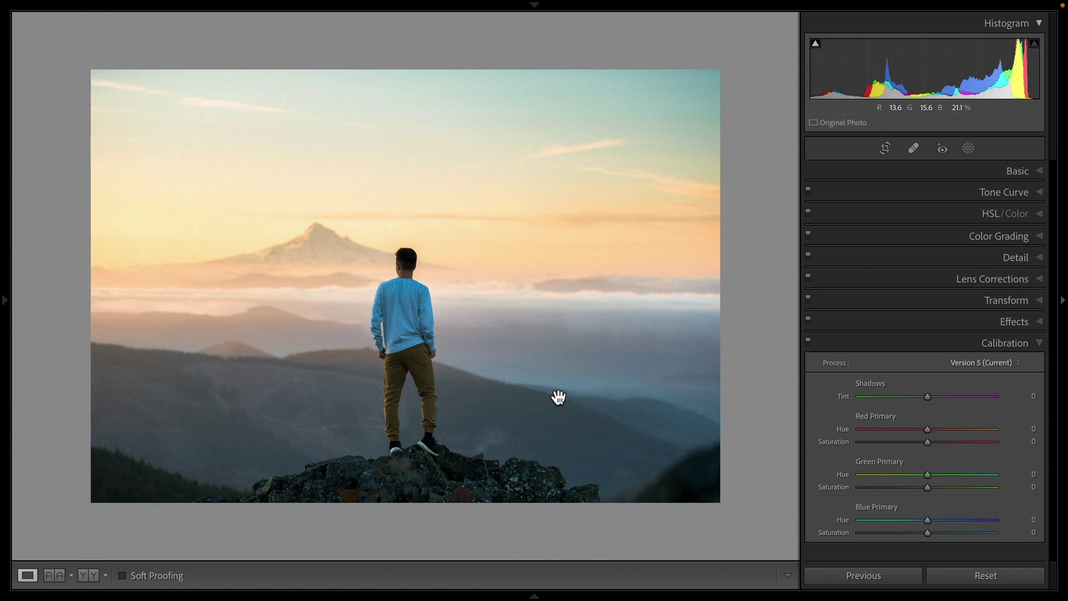
# Set Calibration Red Primary to Hue +15, Saturation +71 and Blue Primary to Hue -11, Saturation +28
pyautogui.moveTo(528, 599)
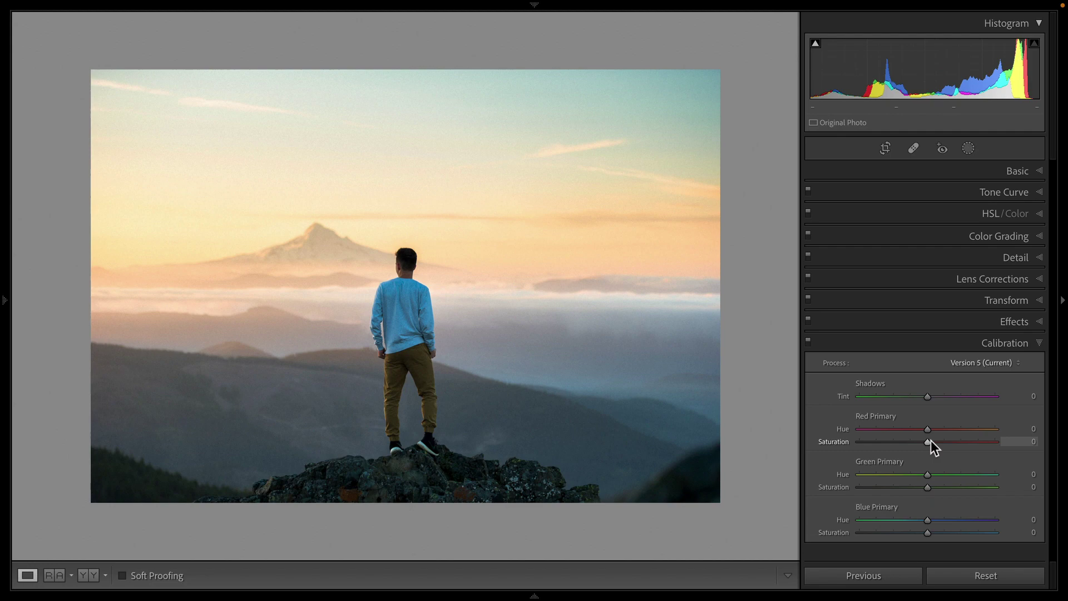
pyautogui.moveTo(927, 441); pyautogui.dragTo(979, 460)
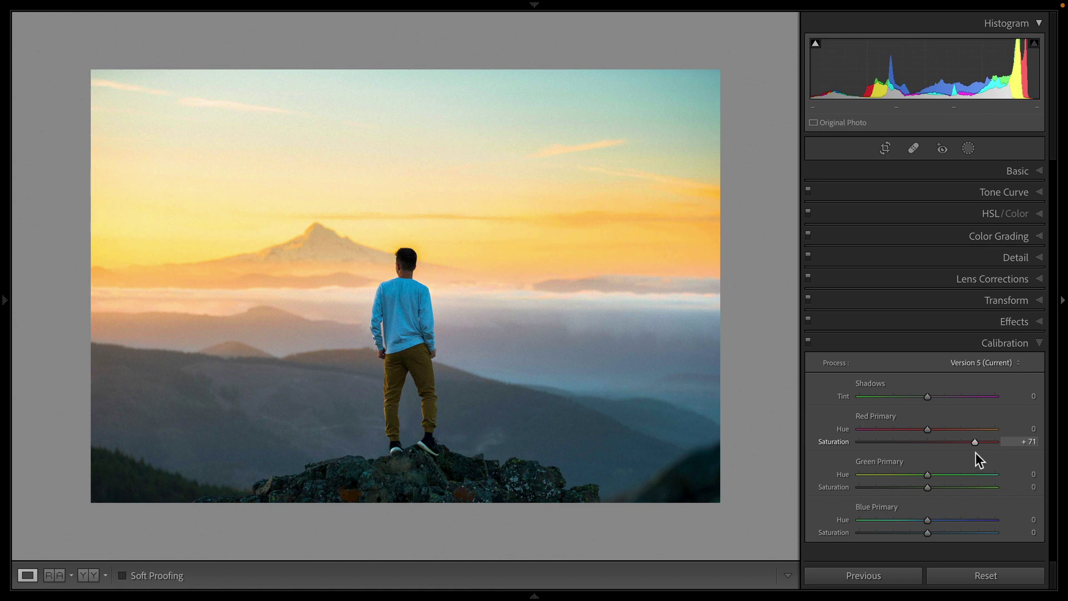
pyautogui.moveTo(926, 428)
pyautogui.mouseDown()
pyautogui.moveTo(915, 432)
pyautogui.moveTo(964, 432)
pyautogui.moveTo(887, 440)
pyautogui.moveTo(940, 444)
pyautogui.mouseUp()
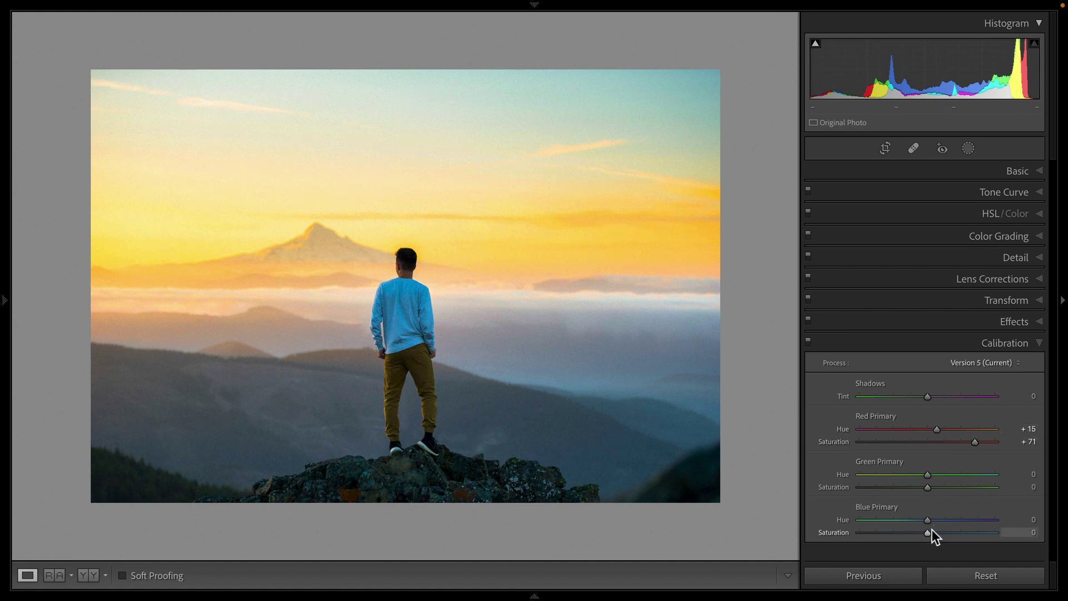
pyautogui.moveTo(932, 530)
pyautogui.mouseDown()
pyautogui.moveTo(954, 526)
pyautogui.moveTo(902, 518)
pyautogui.moveTo(938, 516)
pyautogui.moveTo(913, 520)
pyautogui.moveTo(945, 536)
pyautogui.mouseUp()
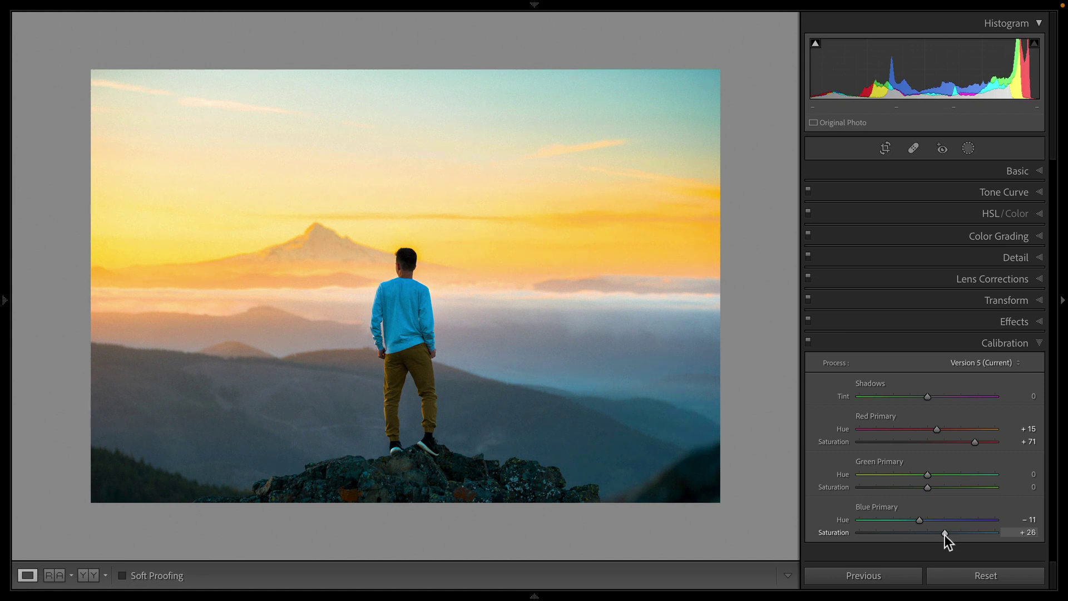
pyautogui.click(809, 341)
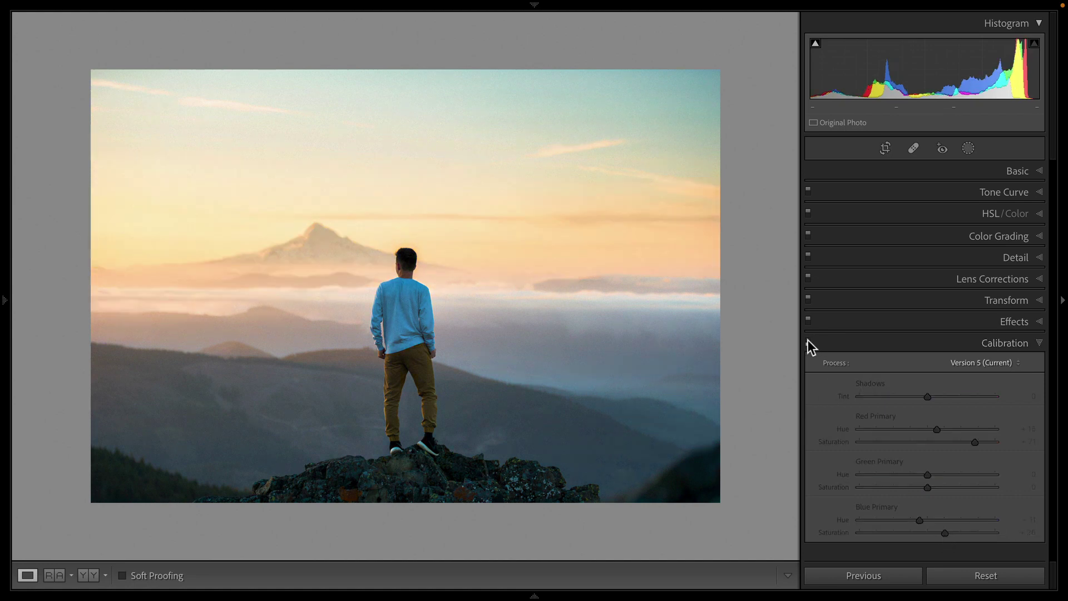
pyautogui.click(808, 341)
pyautogui.click(808, 340)
pyautogui.click(808, 341)
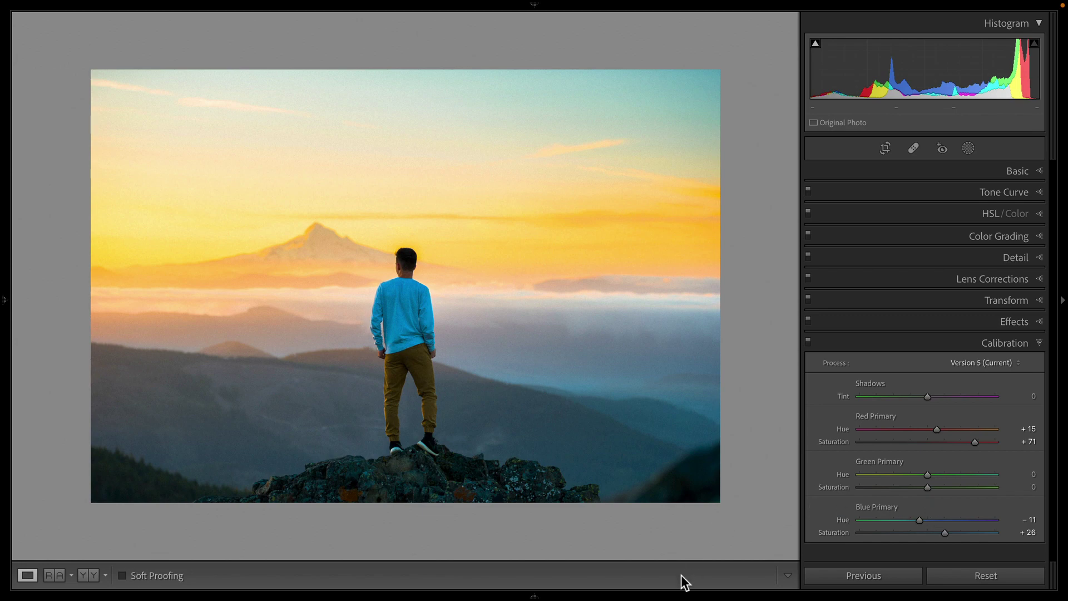
pyautogui.moveTo(612, 600)
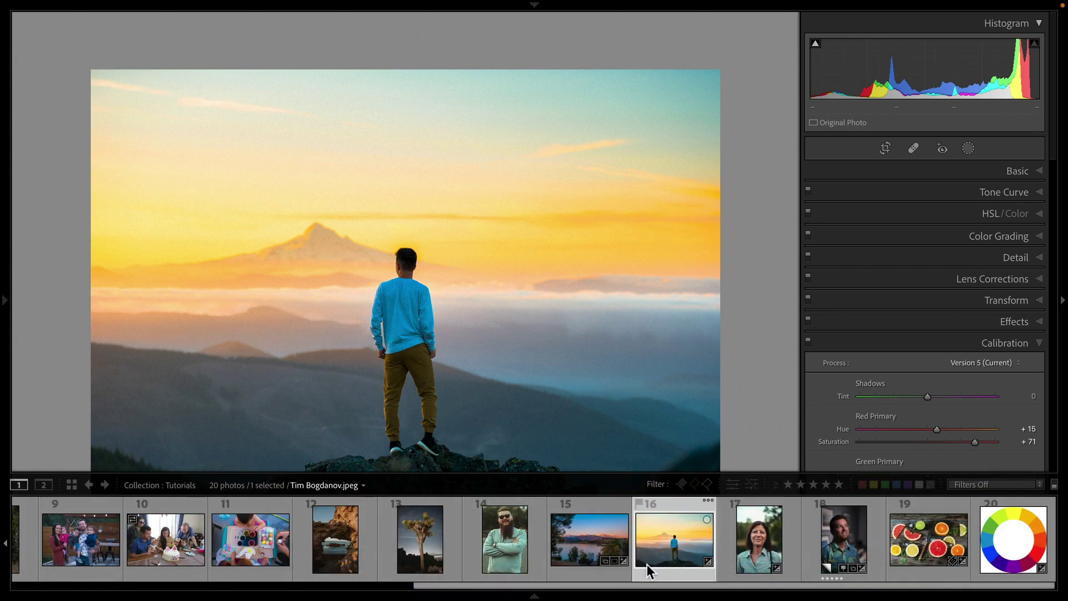
# Open the lake photo, compare Calibration on and off, then set Red Primary Hue +76 and Blue Primary Hue -36
pyautogui.click(579, 537)
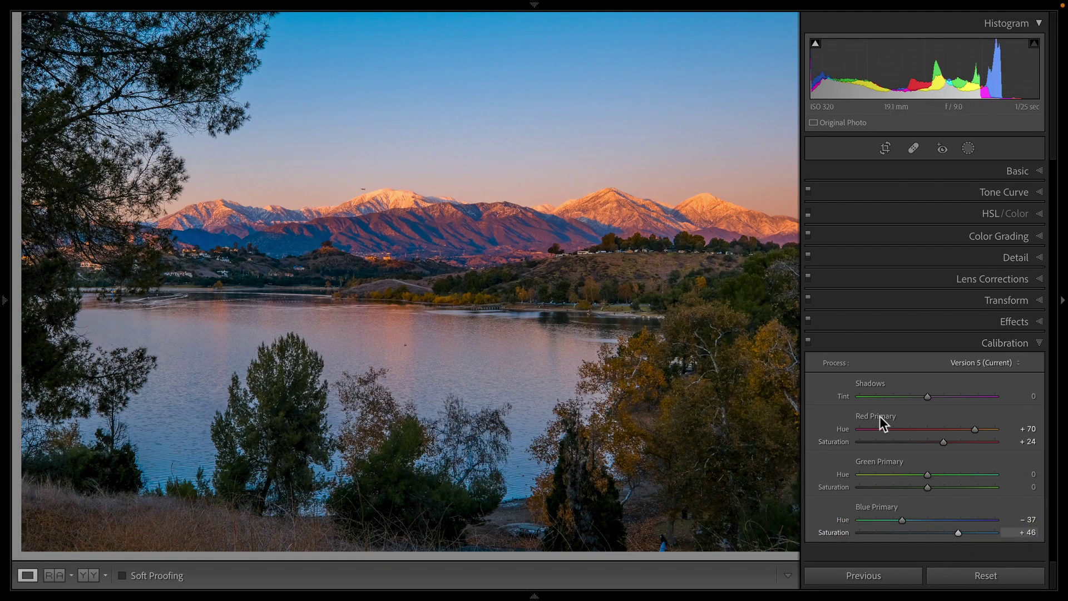
pyautogui.click(809, 343)
pyautogui.click(810, 343)
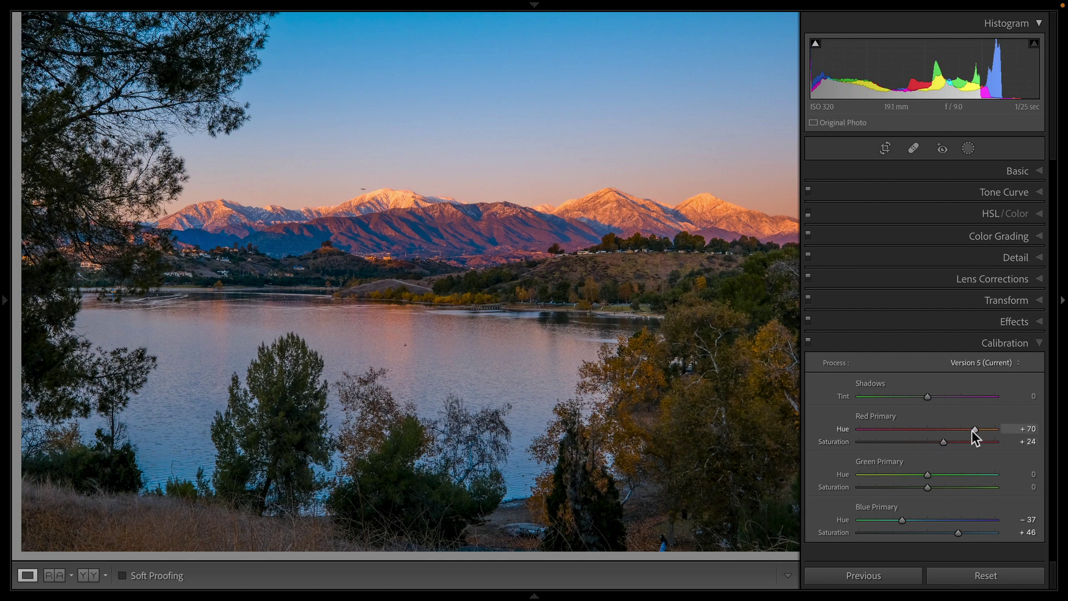
pyautogui.moveTo(975, 430)
pyautogui.mouseDown()
pyautogui.moveTo(913, 429)
pyautogui.moveTo(999, 429)
pyautogui.moveTo(919, 435)
pyautogui.moveTo(979, 436)
pyautogui.mouseUp()
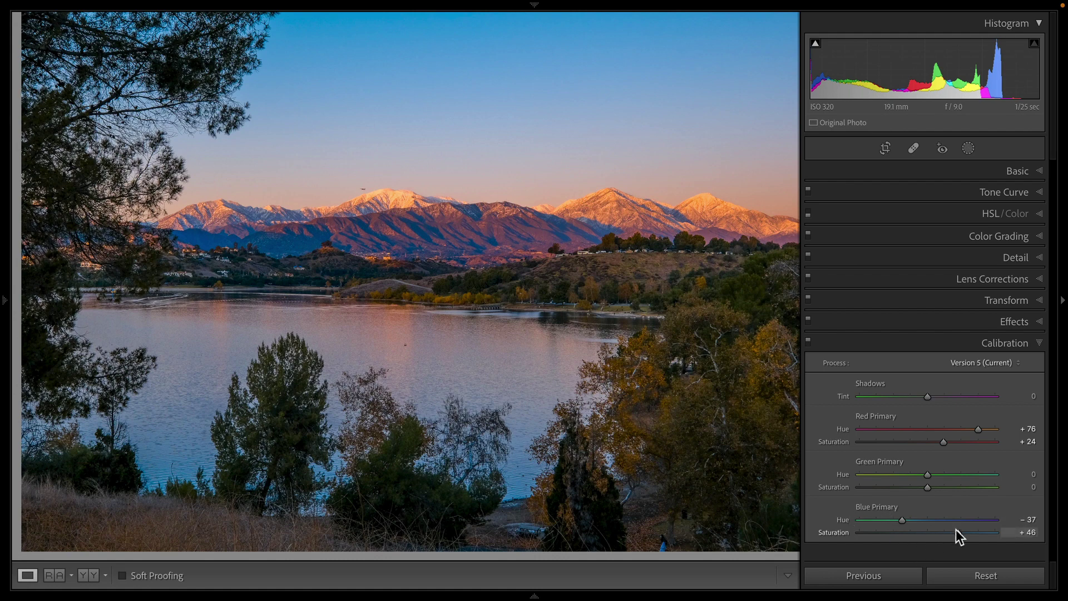
pyautogui.moveTo(905, 519)
pyautogui.mouseDown()
pyautogui.moveTo(884, 522)
pyautogui.moveTo(906, 523)
pyautogui.mouseUp()
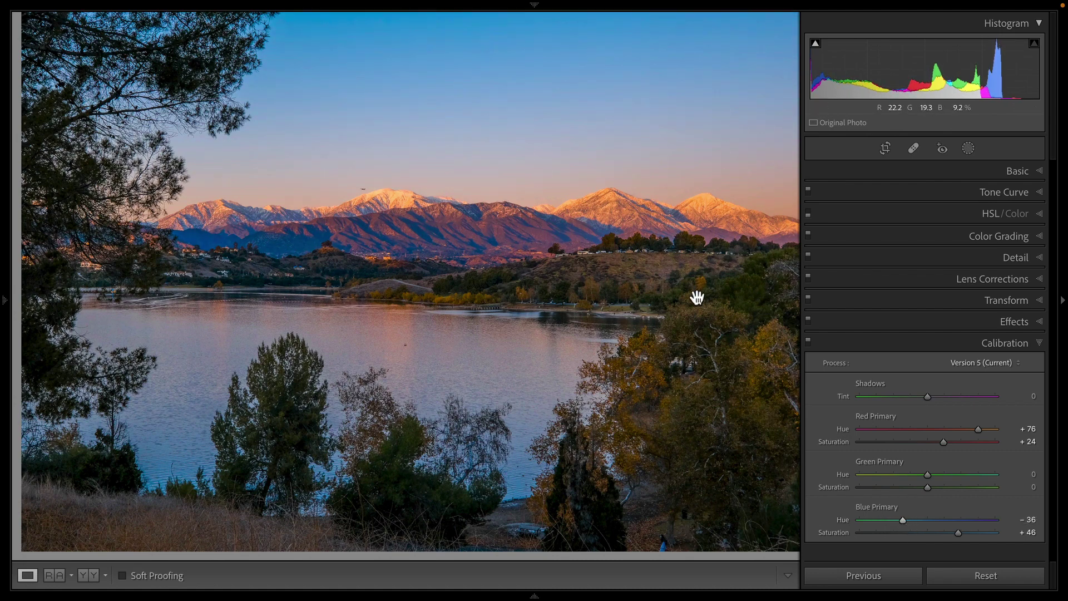
# Compare the lake photo with and without Calibration repeatedly, leaving Calibration switched off
pyautogui.click(810, 341)
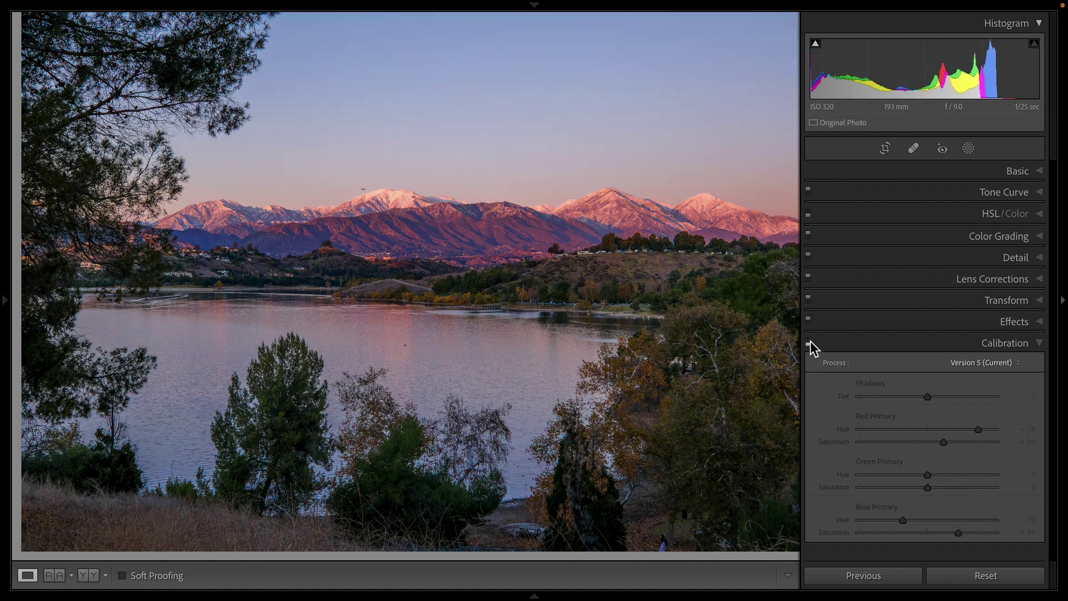
pyautogui.click(810, 341)
pyautogui.click(809, 341)
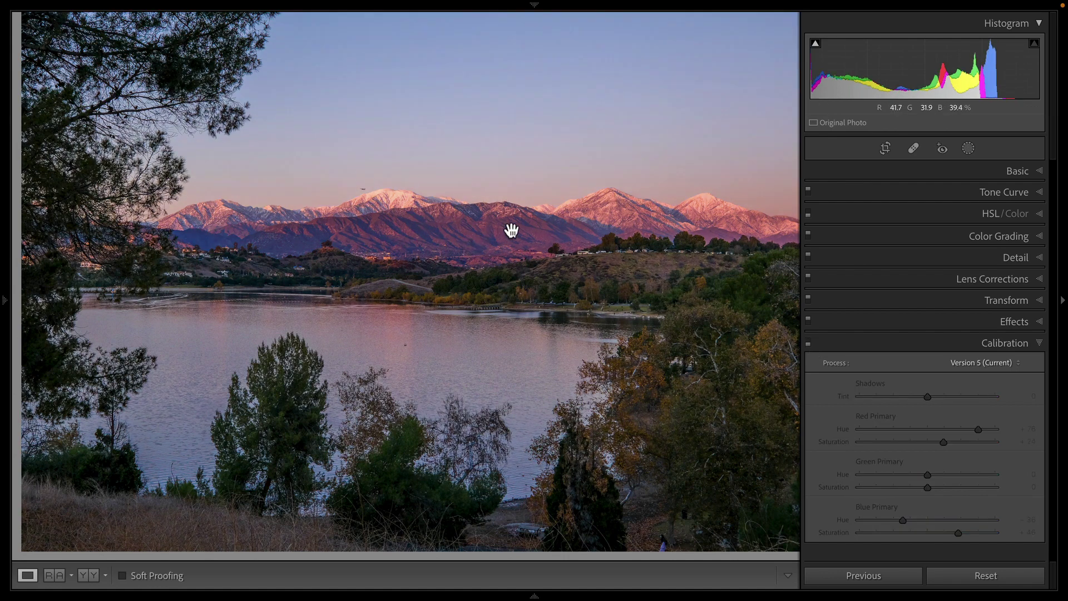
pyautogui.click(809, 342)
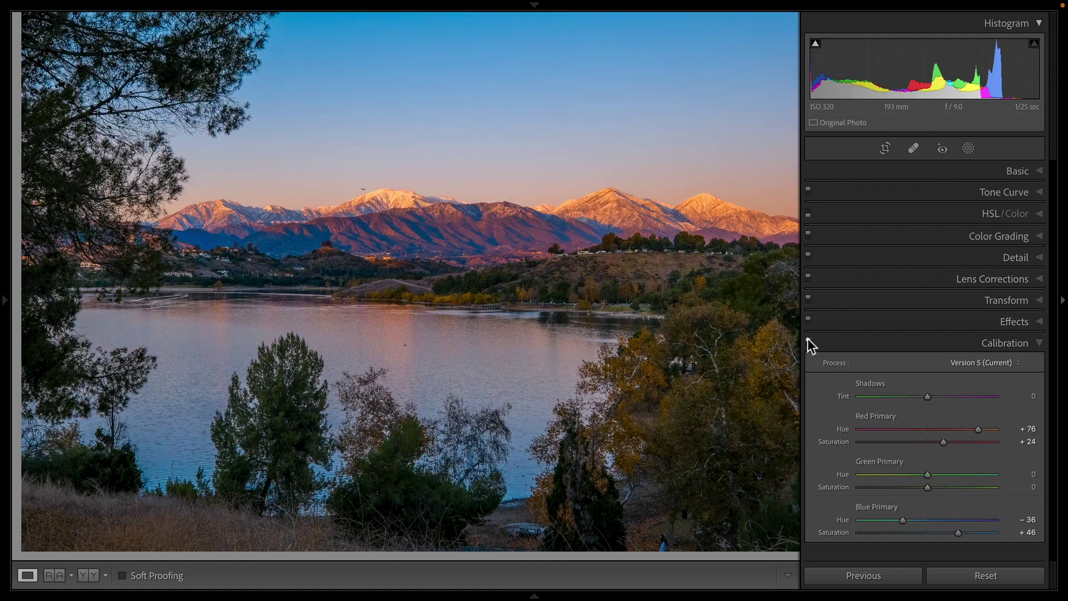
pyautogui.click(808, 341)
pyautogui.click(808, 340)
pyautogui.click(808, 344)
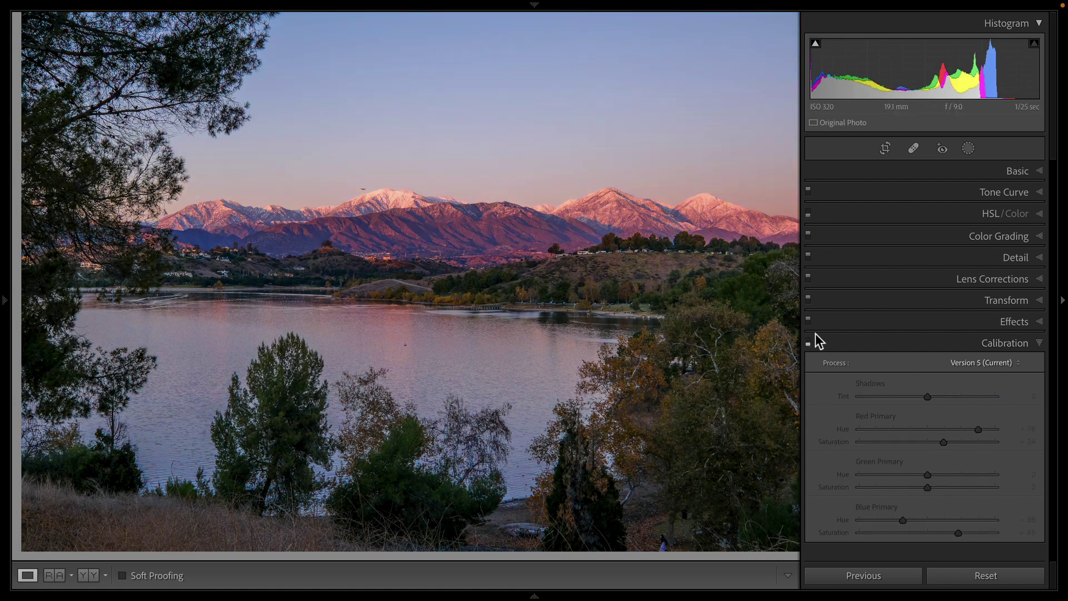
# Raise the lake photo's Basic Saturation to +46, trying Temp and Tint before resetting both to 0
pyautogui.click(971, 170)
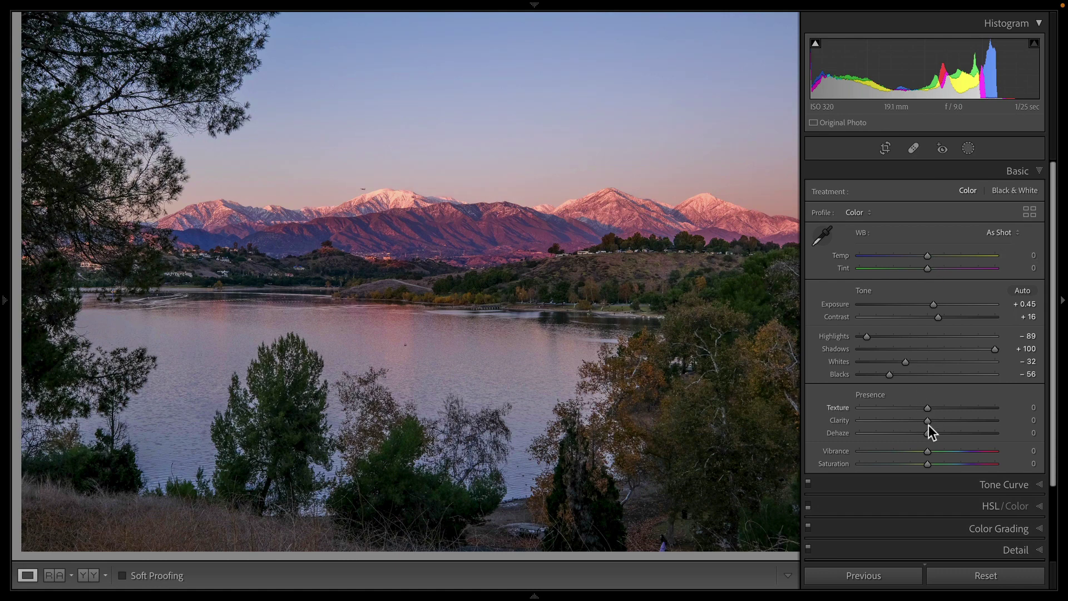
pyautogui.moveTo(928, 464); pyautogui.dragTo(959, 465)
pyautogui.moveTo(927, 256); pyautogui.dragTo(942, 257)
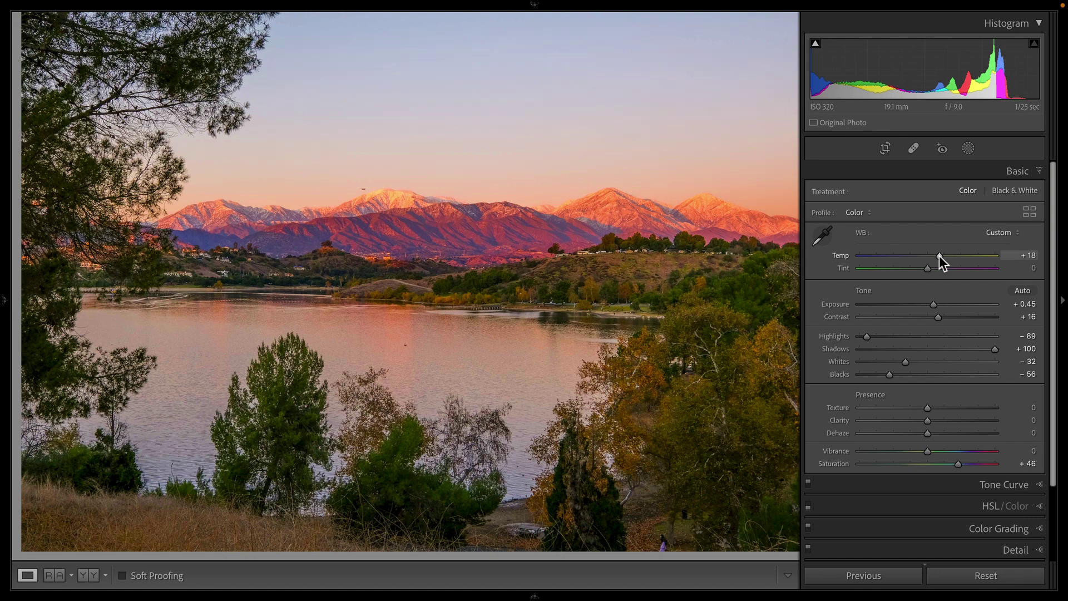
pyautogui.doubleClick(939, 255)
pyautogui.moveTo(927, 268)
pyautogui.mouseDown()
pyautogui.moveTo(966, 272)
pyautogui.moveTo(913, 272)
pyautogui.moveTo(936, 273)
pyautogui.moveTo(923, 270)
pyautogui.mouseUp()
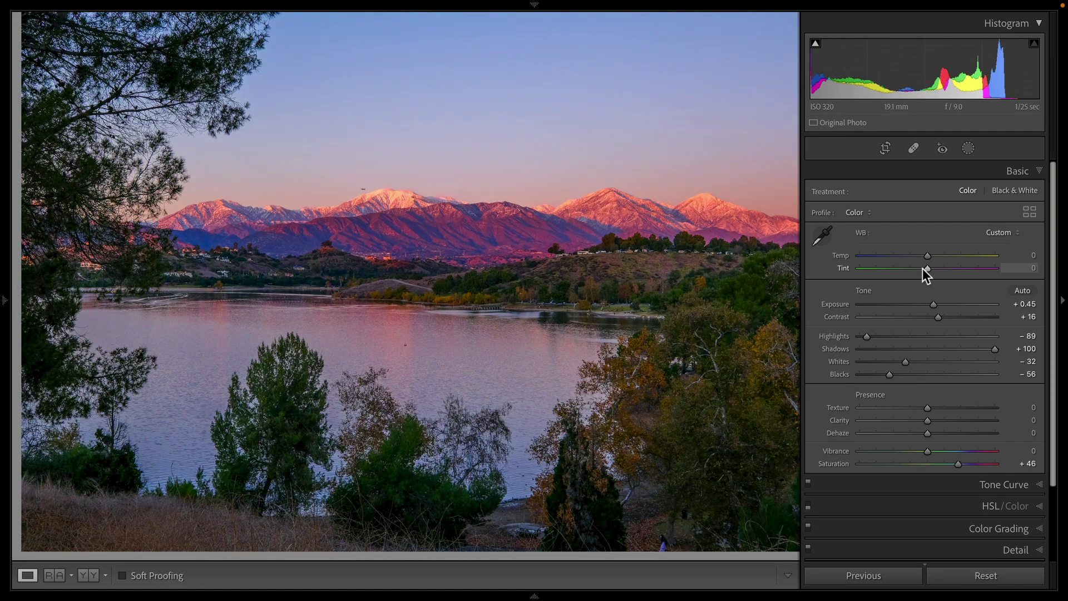
pyautogui.doubleClick(922, 268)
# Reset Basic Saturation, then boost HSL Blue to +62 and Purple to +54 by dragging on the sky
pyautogui.doubleClick(960, 464)
pyautogui.click(1035, 171)
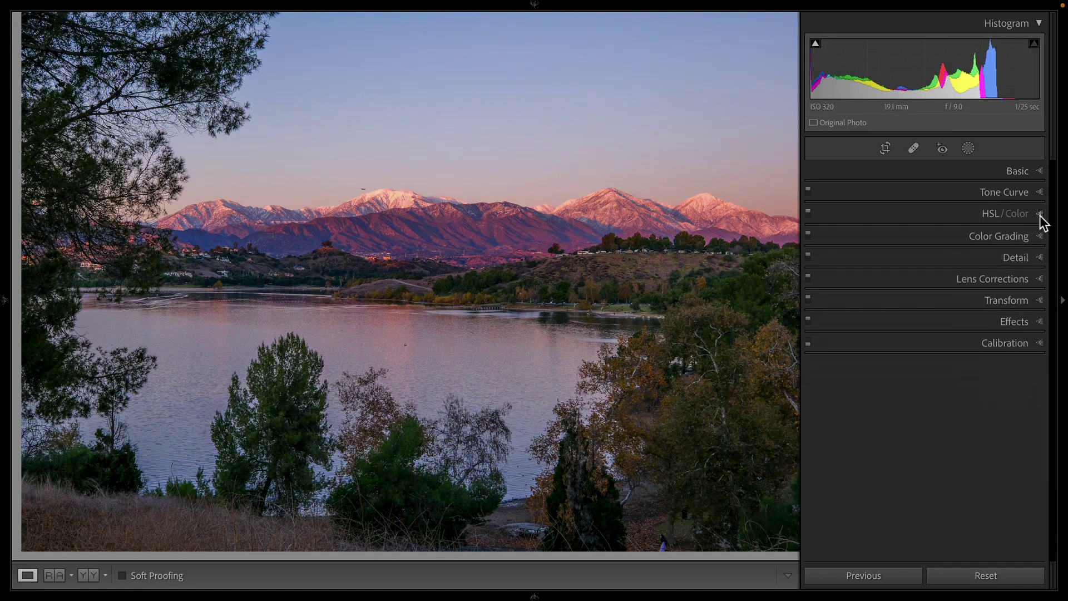
pyautogui.click(1038, 214)
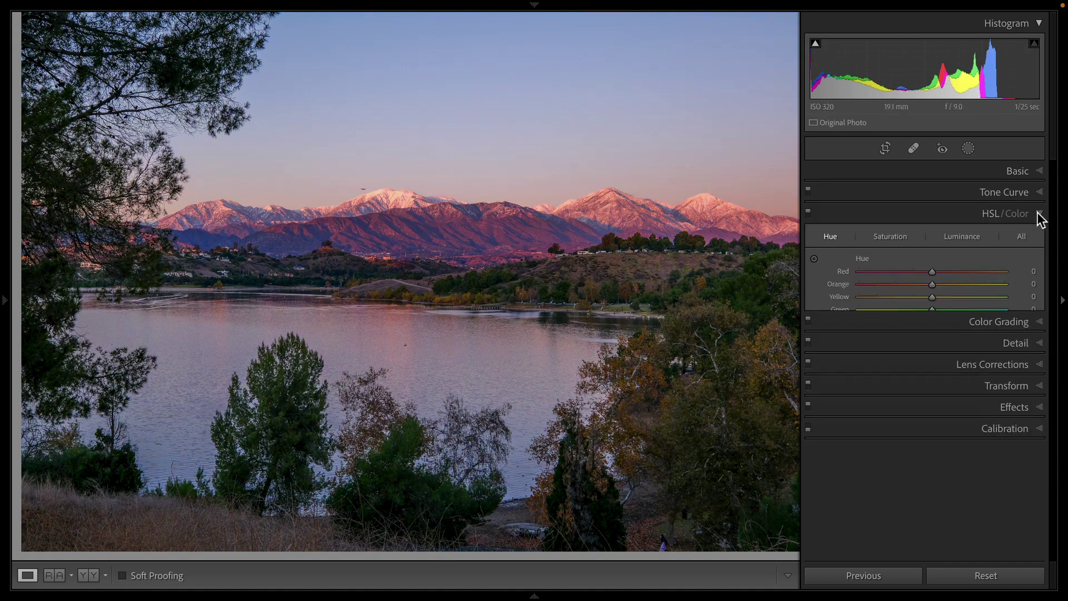
pyautogui.click(894, 238)
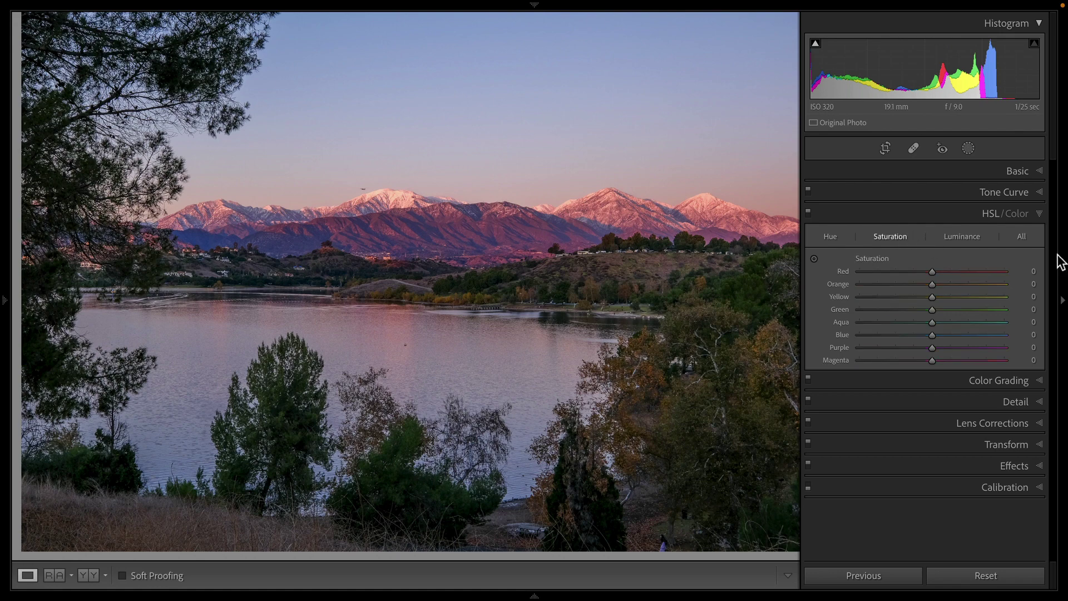
pyautogui.click(814, 259)
pyautogui.moveTo(510, 143); pyautogui.dragTo(510, 94)
pyautogui.moveTo(484, 51); pyautogui.dragTo(484, 8)
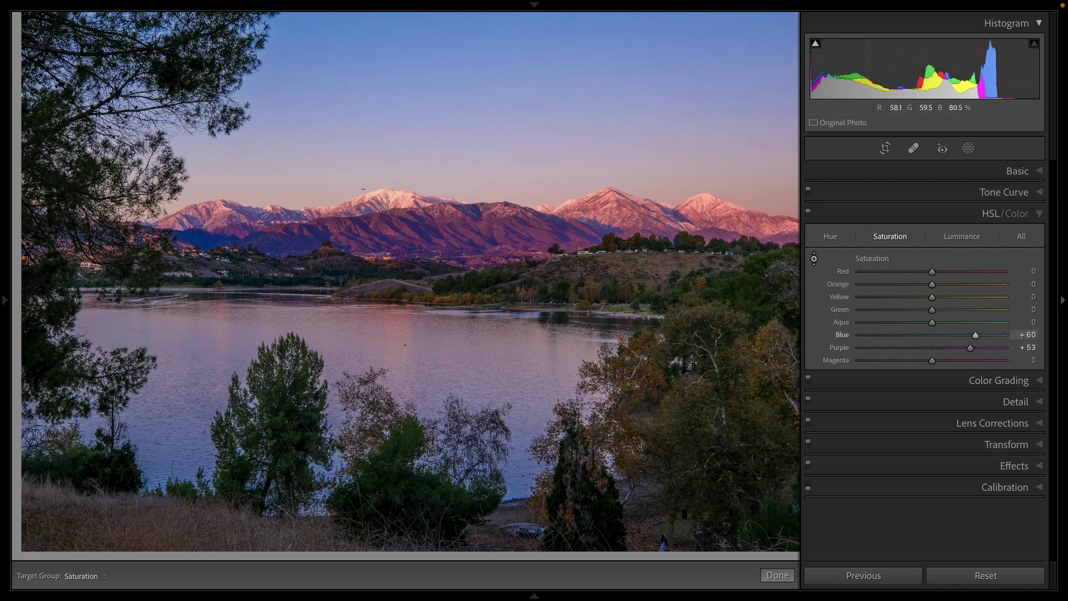
# Shift the HSL Magenta hue to +59 and try adjusting the Red hue
pyautogui.click(833, 239)
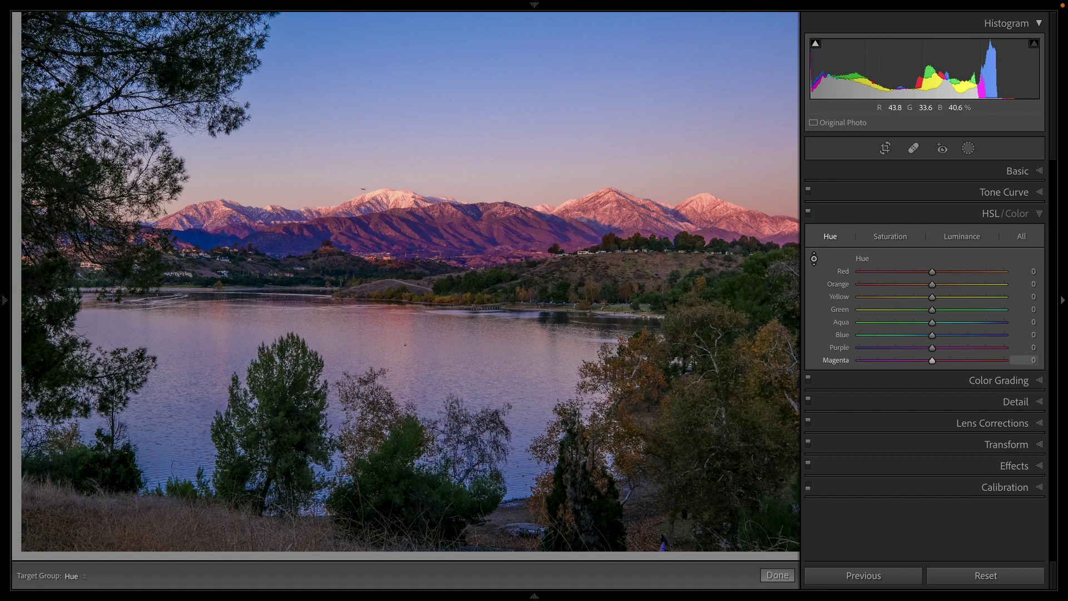
pyautogui.moveTo(390, 239)
pyautogui.mouseDown()
pyautogui.moveTo(390, 269)
pyautogui.moveTo(390, 228)
pyautogui.mouseUp()
pyautogui.moveTo(584, 227); pyautogui.dragTo(686, 270)
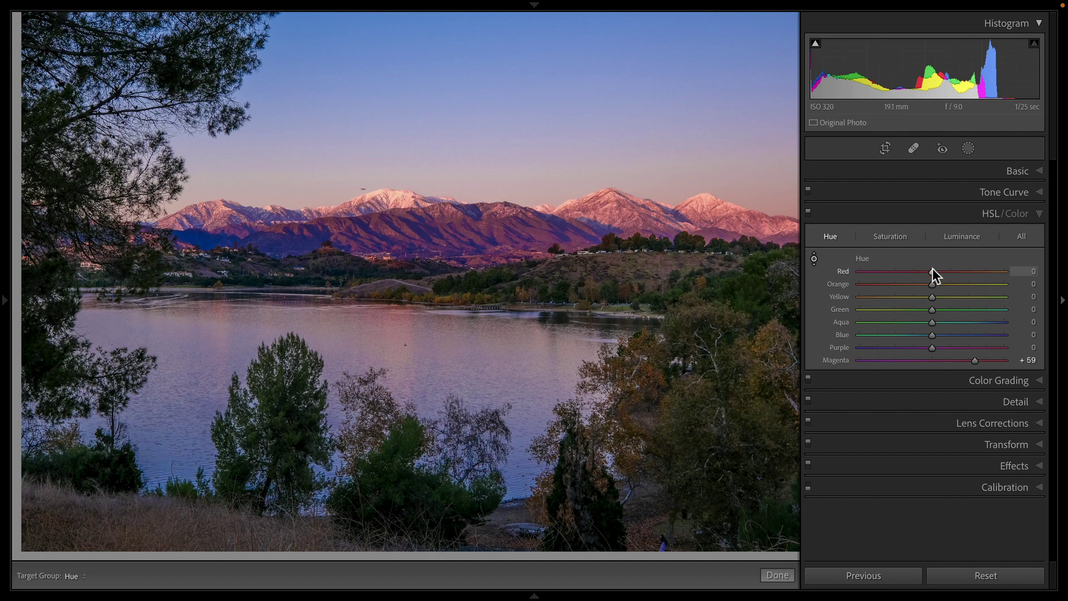
pyautogui.moveTo(933, 271); pyautogui.dragTo(874, 265)
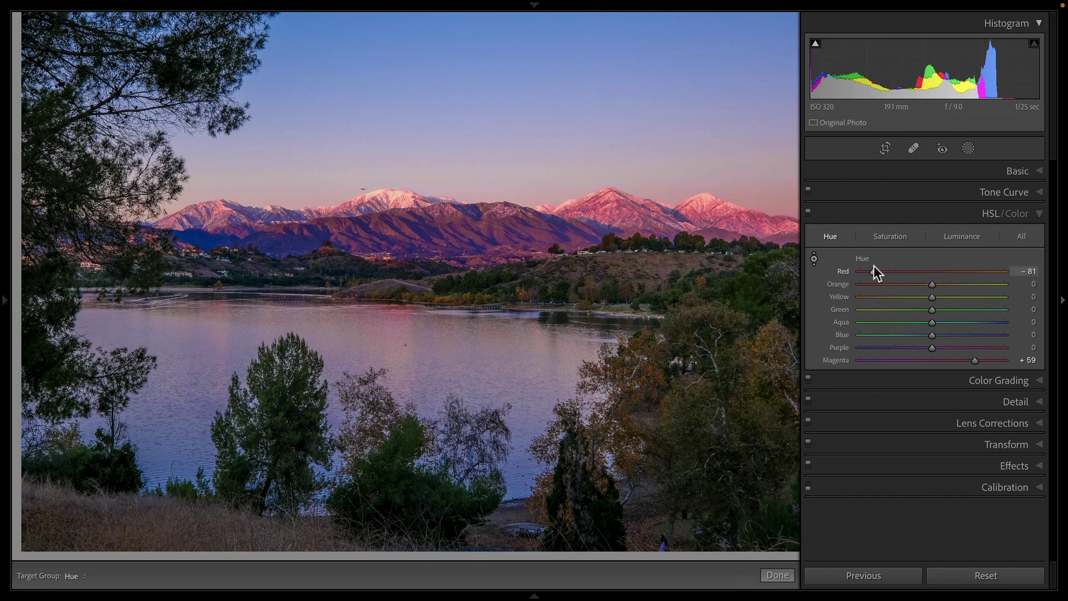
# Raise HSL Yellow saturation to +31 and Magenta to +40, then switch HSL off to compare
pyautogui.click(883, 234)
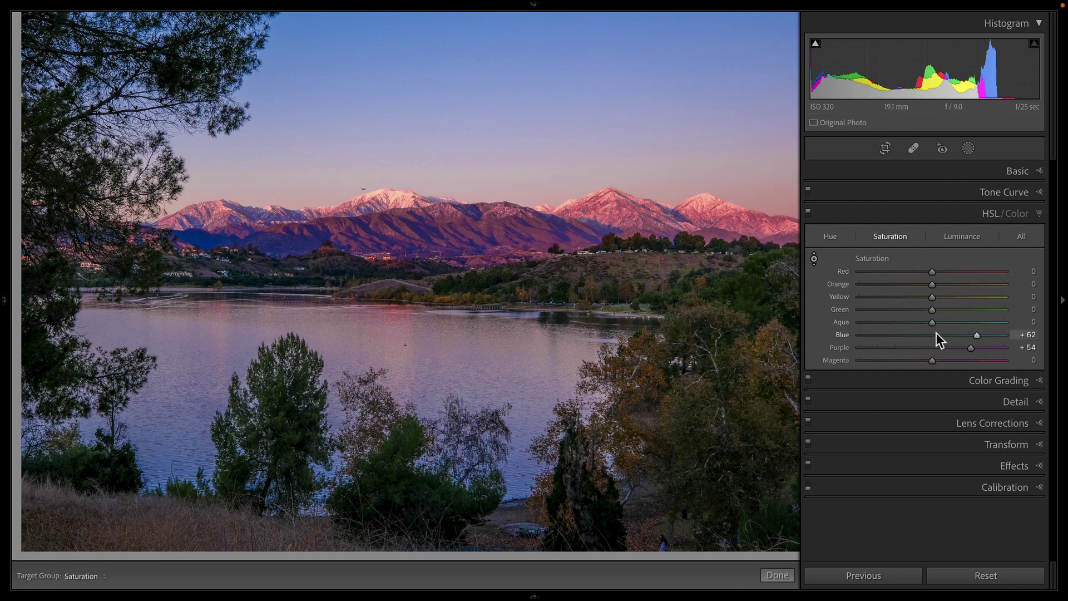
pyautogui.moveTo(935, 298); pyautogui.dragTo(957, 298)
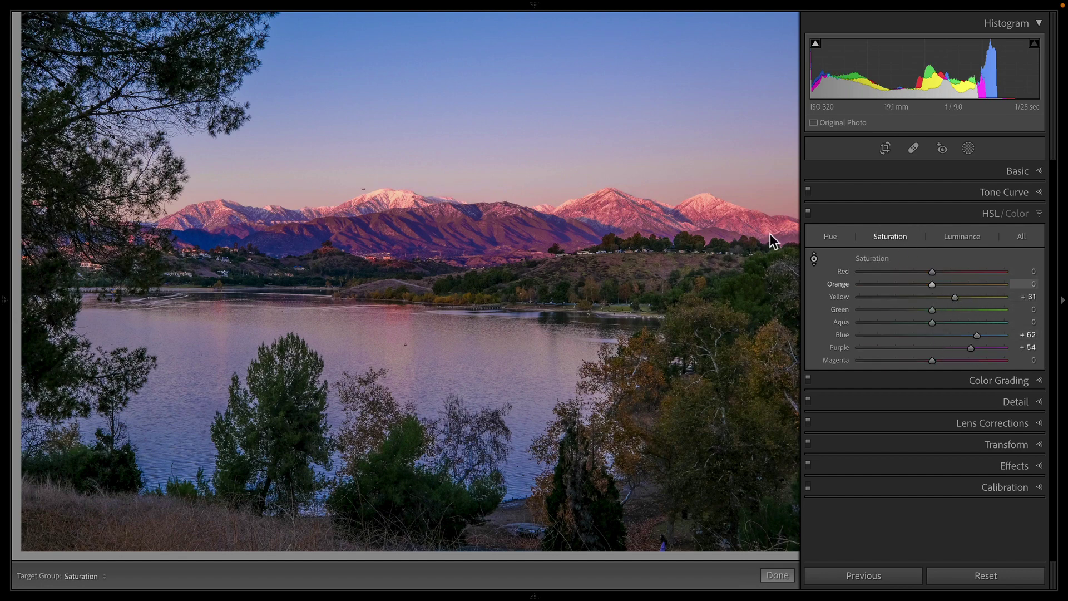
pyautogui.moveTo(579, 229)
pyautogui.mouseDown()
pyautogui.moveTo(579, 276)
pyautogui.moveTo(579, 229)
pyautogui.mouseUp()
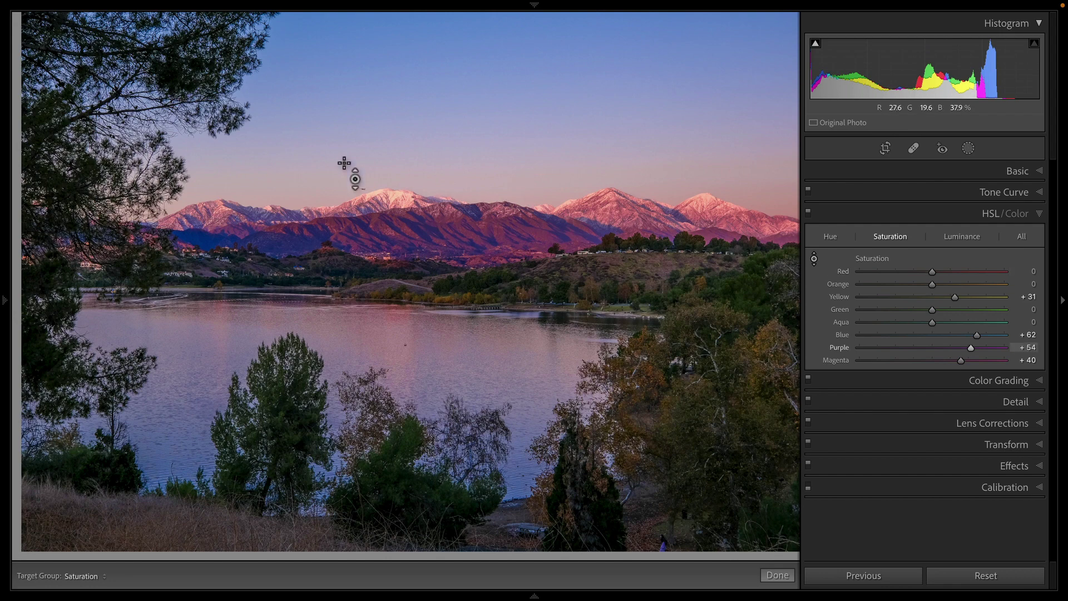
pyautogui.click(809, 212)
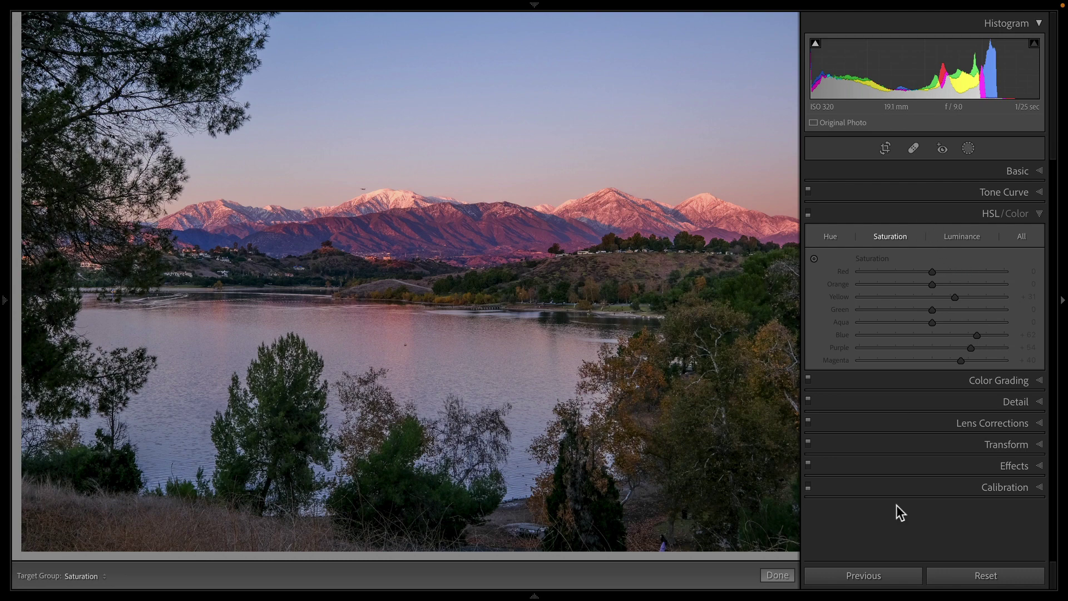
# Glance at the woman's portrait, then return to the hiker sunset photo with the filmstrip hidden
pyautogui.moveTo(456, 595)
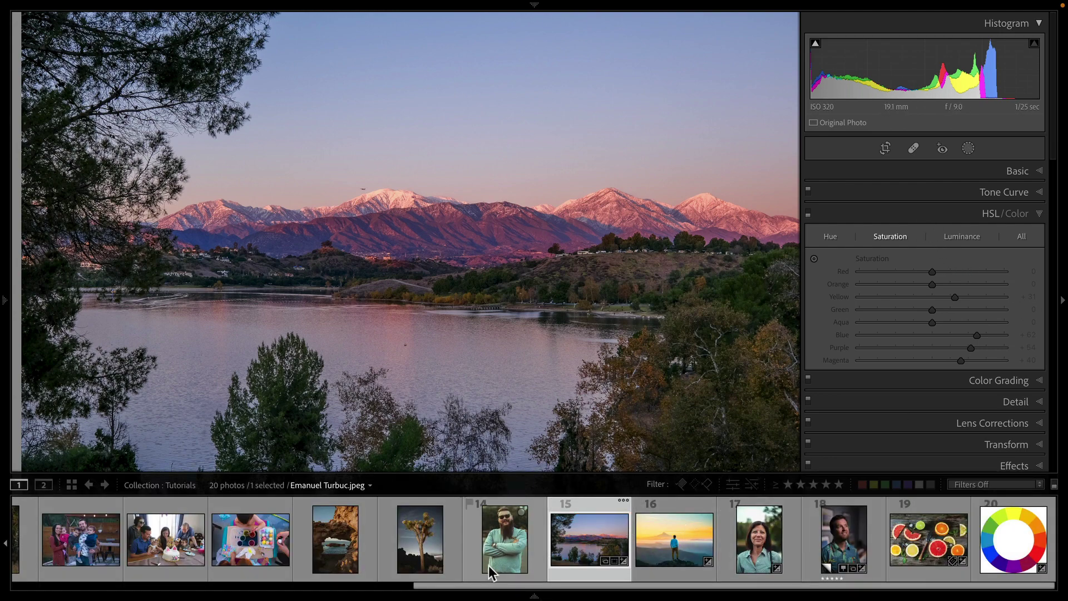
pyautogui.press('Right')
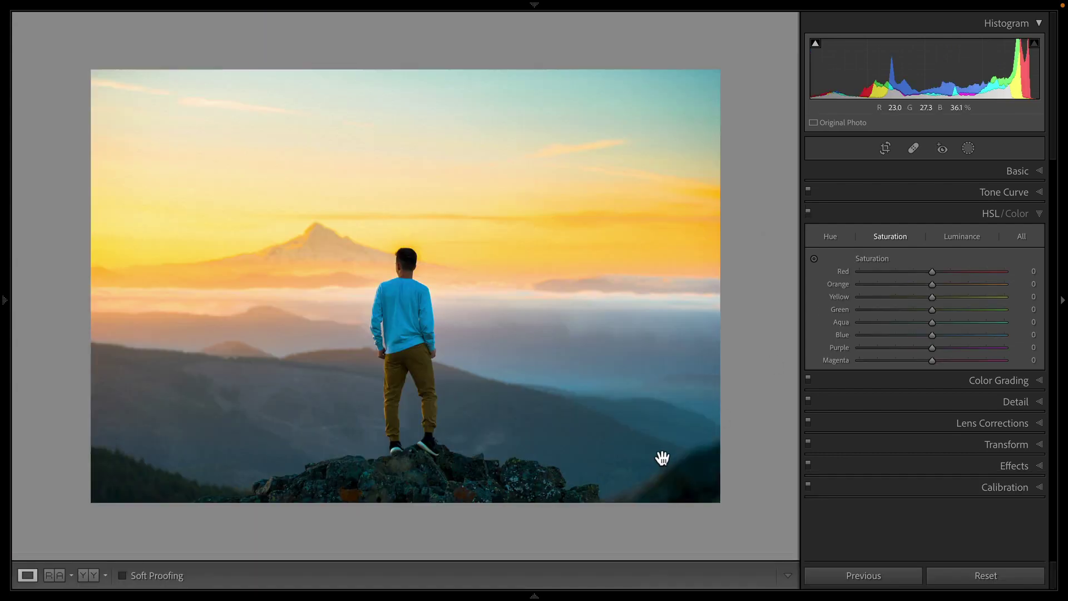
pyautogui.moveTo(718, 595)
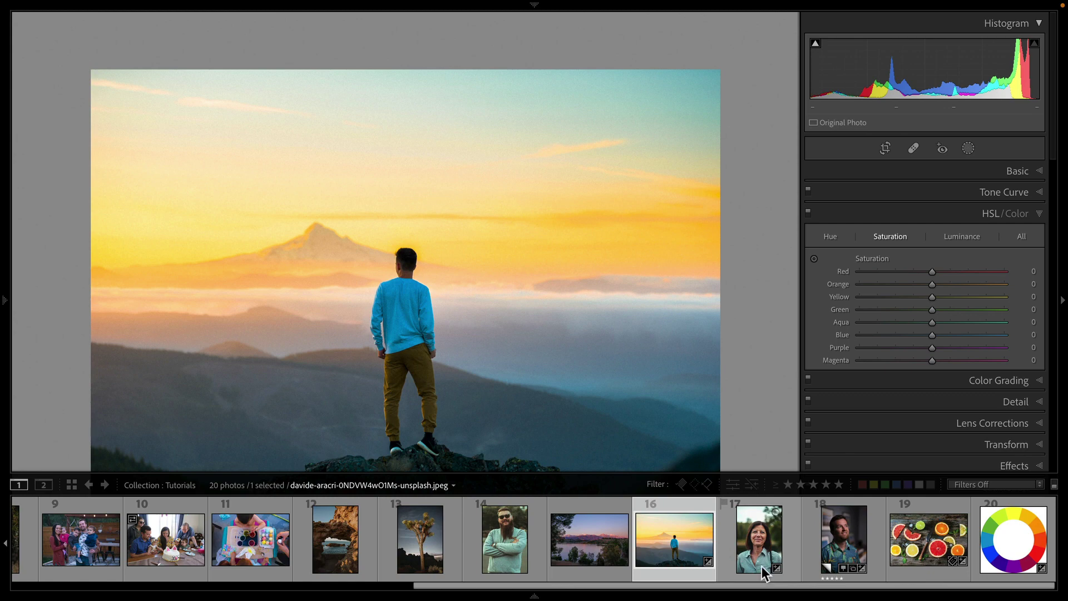
pyautogui.click(768, 554)
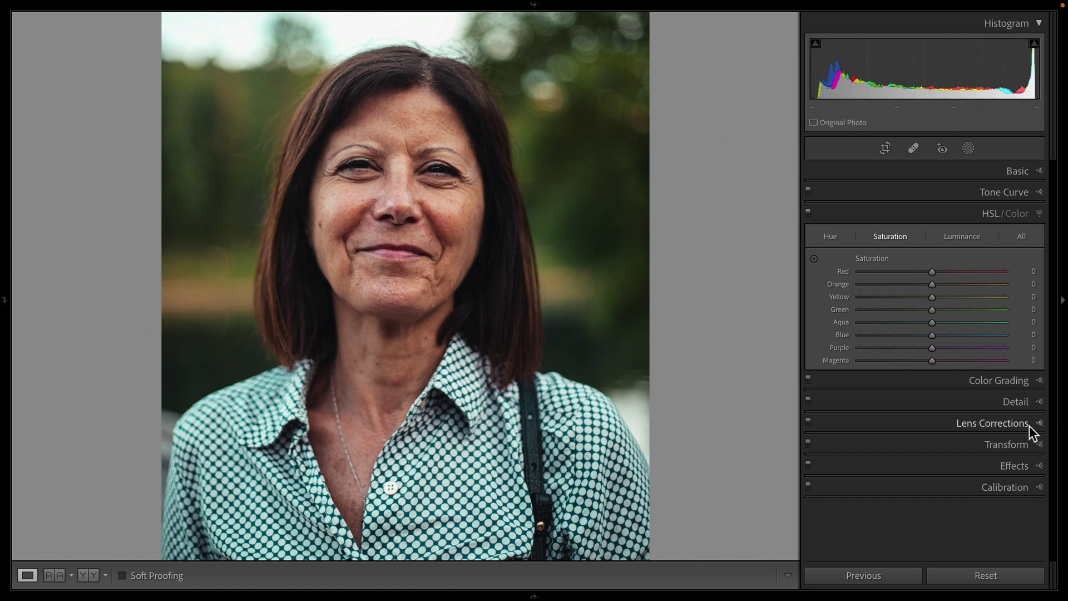
pyautogui.moveTo(776, 596)
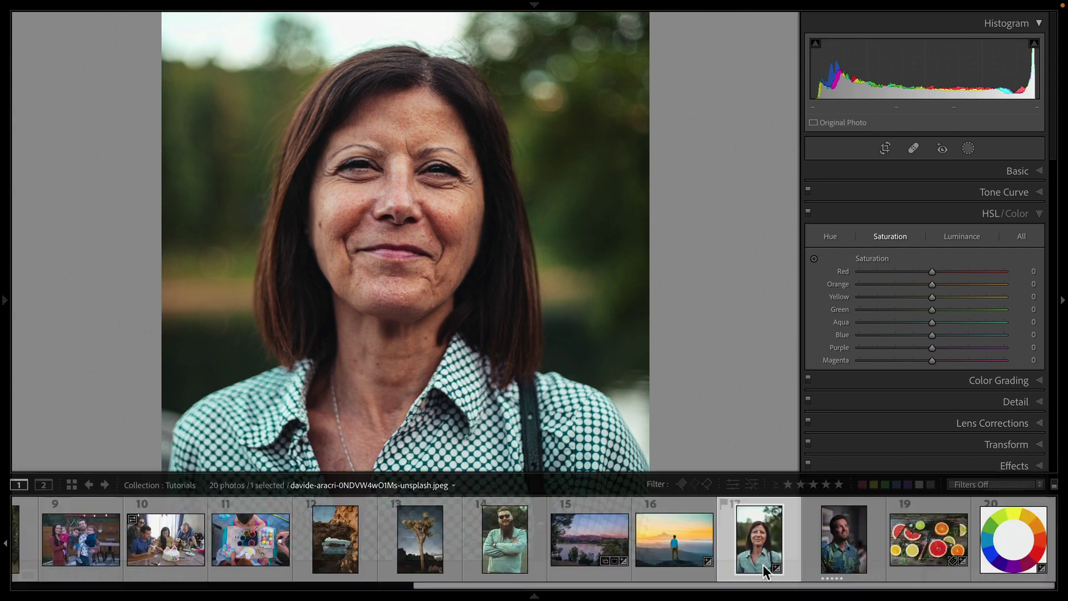
pyautogui.click(695, 552)
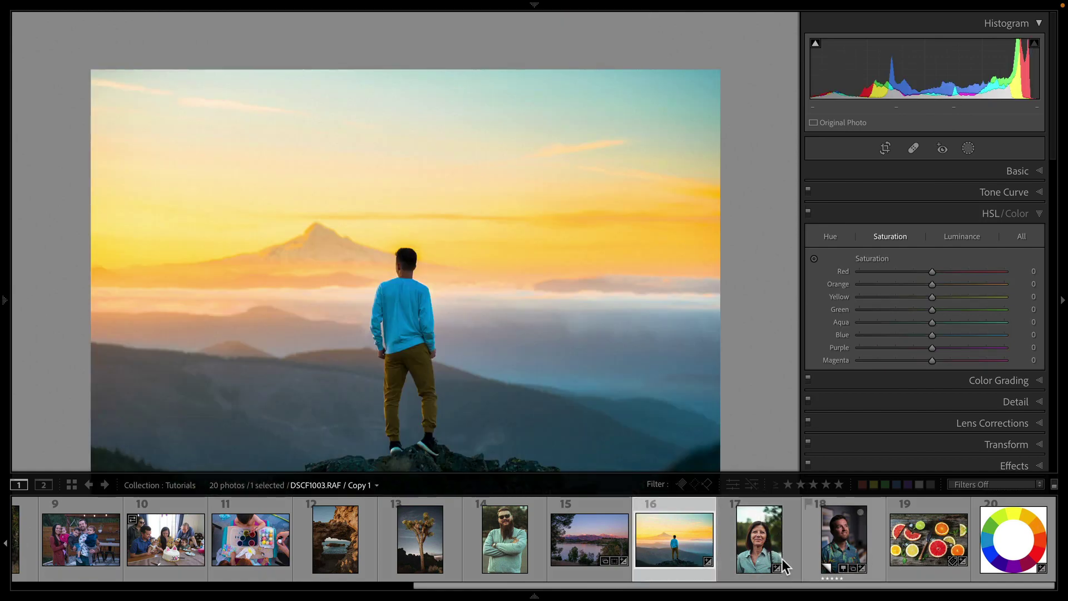
pyautogui.press('F6')
# Lower the hiker photo's Calibration Red Primary Hue from +15 to +11
pyautogui.click(1036, 482)
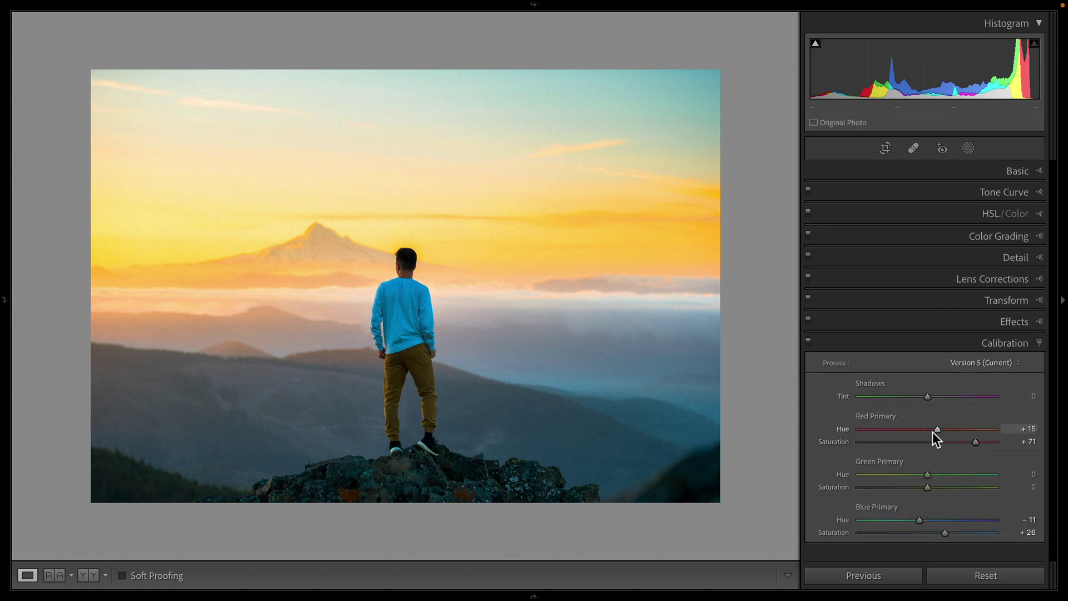
pyautogui.moveTo(933, 432)
pyautogui.mouseDown()
pyautogui.moveTo(829, 433)
pyautogui.moveTo(889, 445)
pyautogui.moveTo(845, 437)
pyautogui.moveTo(934, 431)
pyautogui.mouseUp()
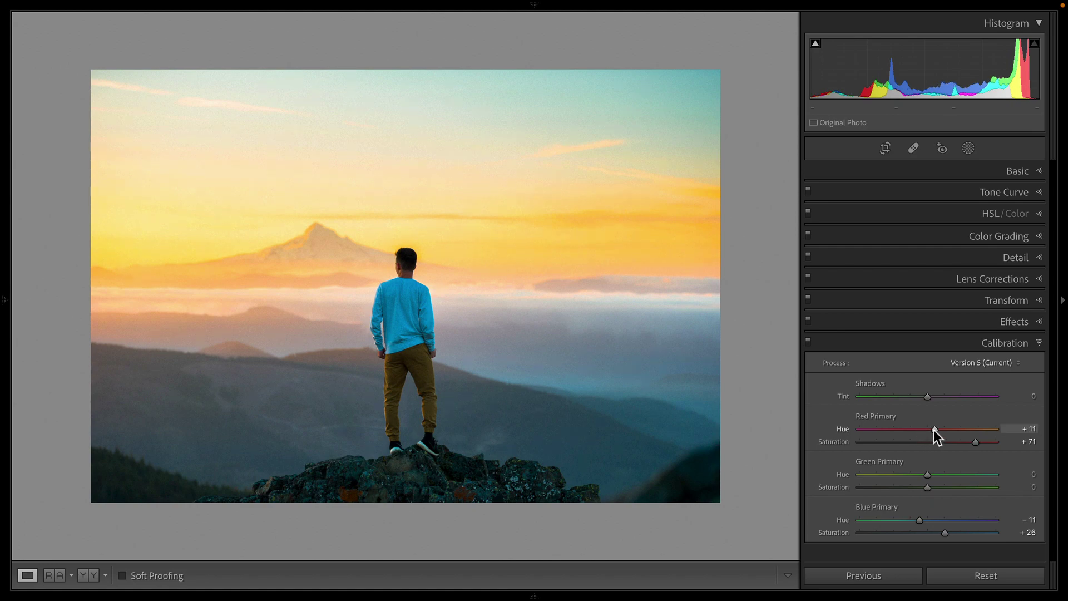